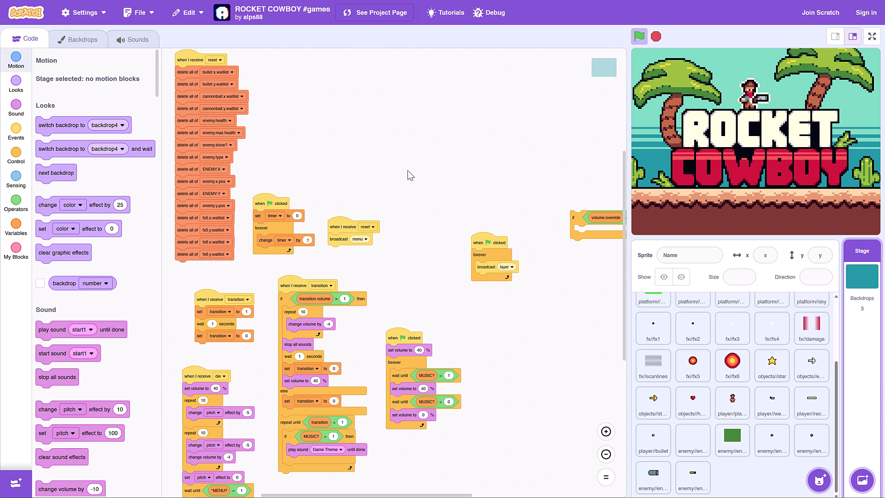
Examine the Stage's reset, timer, transition and die scripts in the ROCKET COWBOY project
{"action": "left_click_drag", "start_coordinate": [407, 170], "coordinate": [401, 134]}
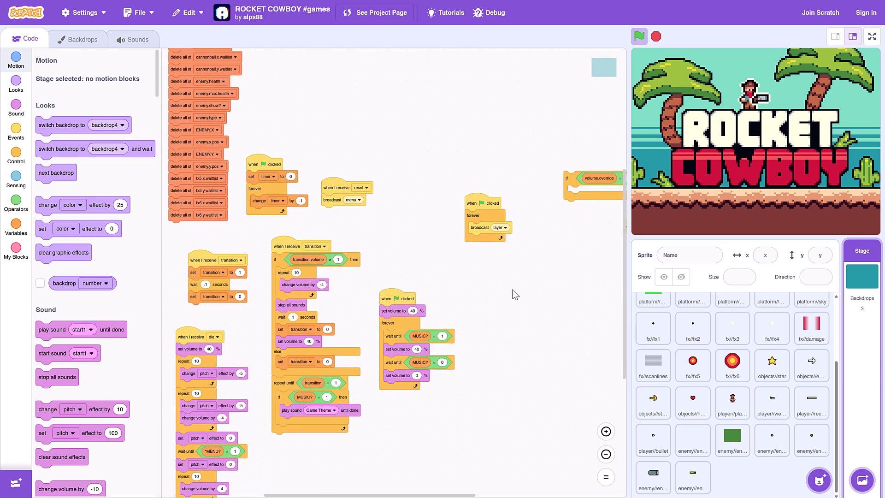
{"action": "left_click_drag", "start_coordinate": [511, 289], "coordinate": [548, 235]}
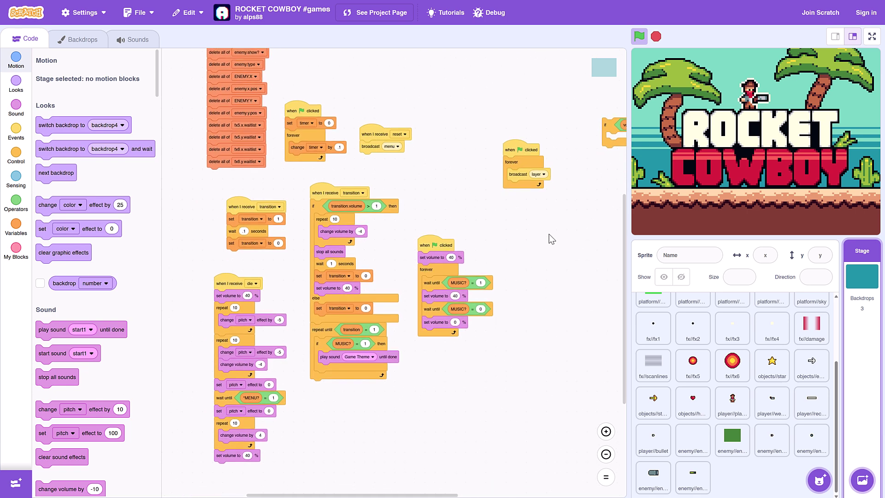
{"action": "scroll", "coordinate": [260, 281], "scroll_direction": "up", "scroll_amount": 3}
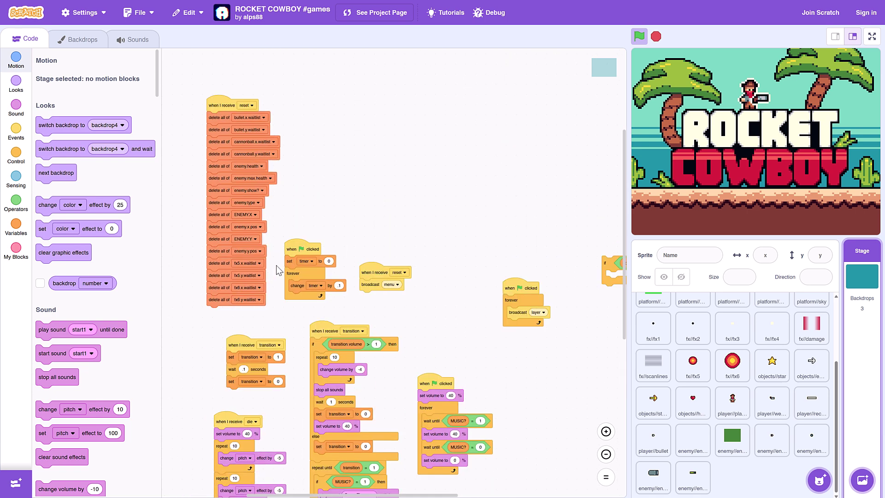
{"action": "scroll", "coordinate": [346, 237], "scroll_direction": "up", "scroll_amount": 4, "text": "ctrl"}
{"action": "left_click_drag", "start_coordinate": [356, 245], "coordinate": [414, 187]}
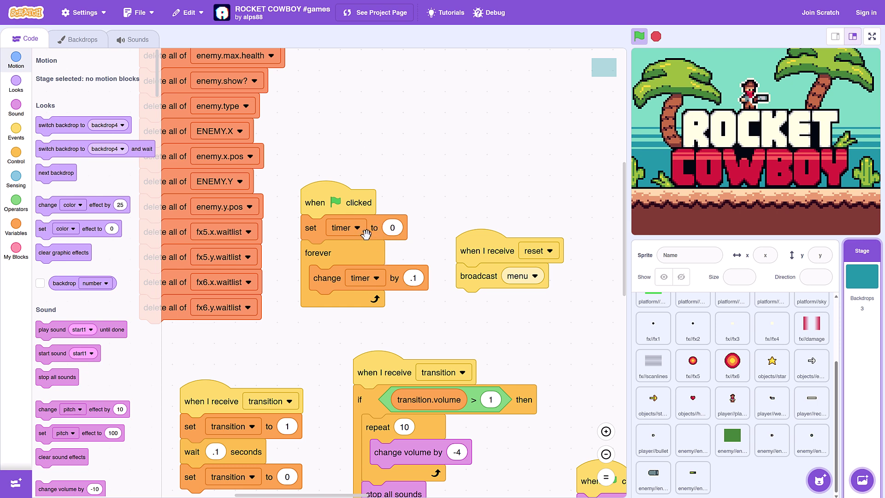
{"action": "scroll", "coordinate": [341, 292], "scroll_direction": "down", "scroll_amount": 5}
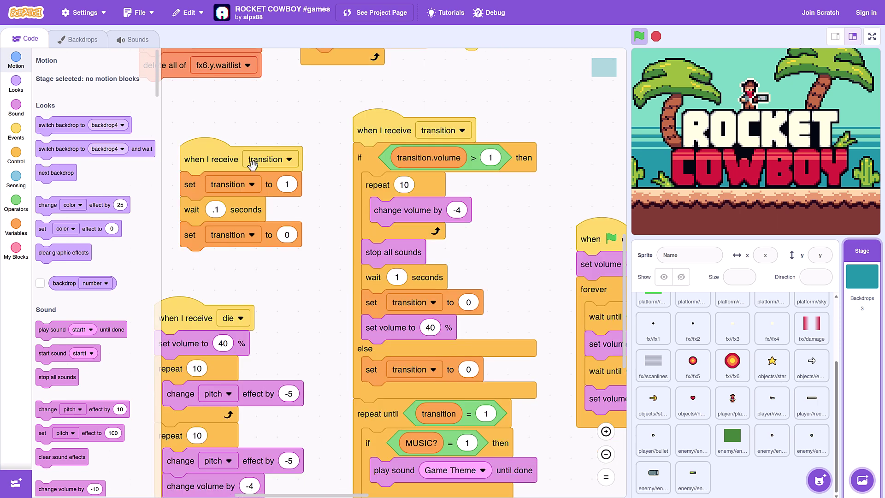
{"action": "scroll", "coordinate": [363, 209], "scroll_direction": "down", "scroll_amount": 3}
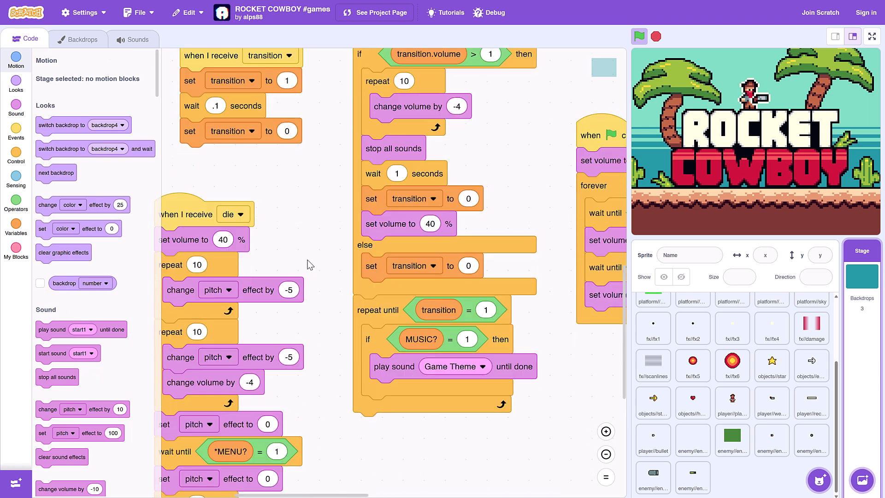
{"action": "scroll", "coordinate": [332, 235], "scroll_direction": "down", "scroll_amount": 1}
{"action": "scroll", "coordinate": [342, 297], "scroll_direction": "down", "scroll_amount": 3}
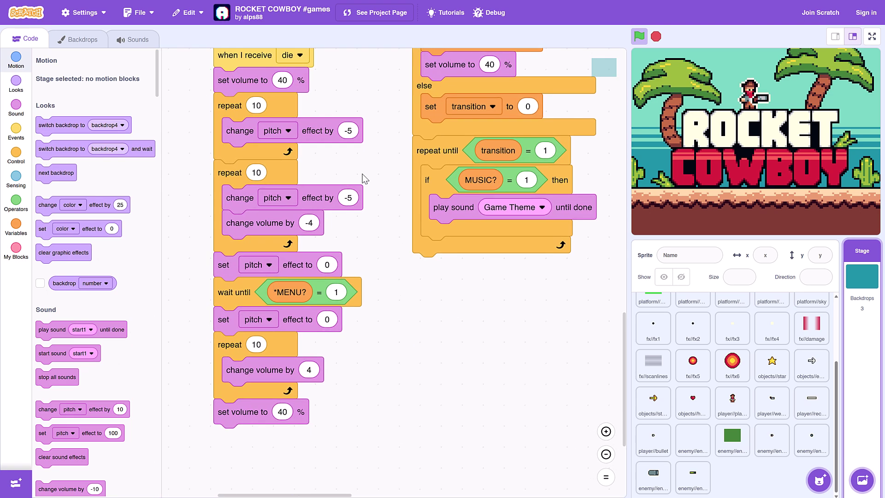
Examine the Stage's Game Theme, MUSIC? volume, layer broadcast and *PAUSE?-triggered Boss Theme scripts
{"action": "scroll", "coordinate": [317, 402], "scroll_direction": "up", "scroll_amount": 2}
{"action": "scroll", "coordinate": [317, 401], "scroll_direction": "right", "scroll_amount": 1}
{"action": "scroll", "coordinate": [317, 402], "scroll_direction": "up", "scroll_amount": 1}
{"action": "scroll", "coordinate": [317, 402], "scroll_direction": "right", "scroll_amount": 1}
{"action": "scroll", "coordinate": [691, 391], "scroll_direction": "up", "scroll_amount": 3}
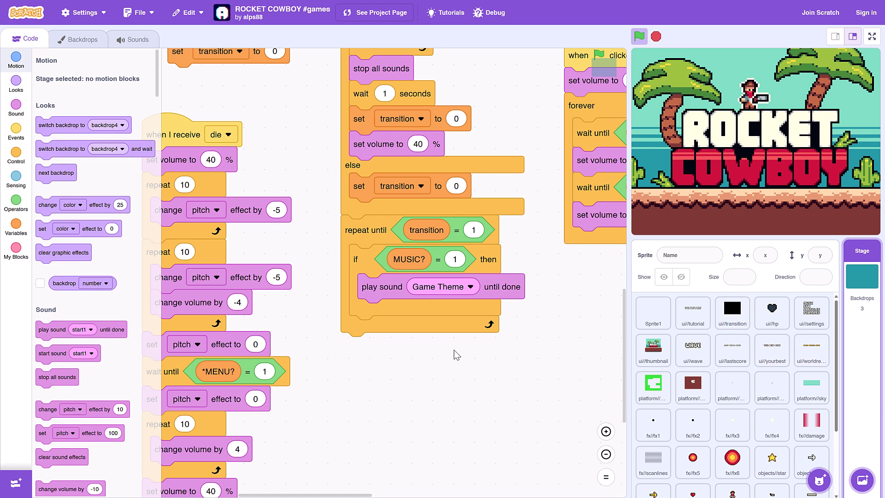
{"action": "scroll", "coordinate": [380, 417], "scroll_direction": "up", "scroll_amount": 2}
{"action": "scroll", "coordinate": [380, 417], "scroll_direction": "right", "scroll_amount": 2}
{"action": "scroll", "coordinate": [379, 417], "scroll_direction": "up", "scroll_amount": 2}
{"action": "scroll", "coordinate": [378, 417], "scroll_direction": "right", "scroll_amount": 3}
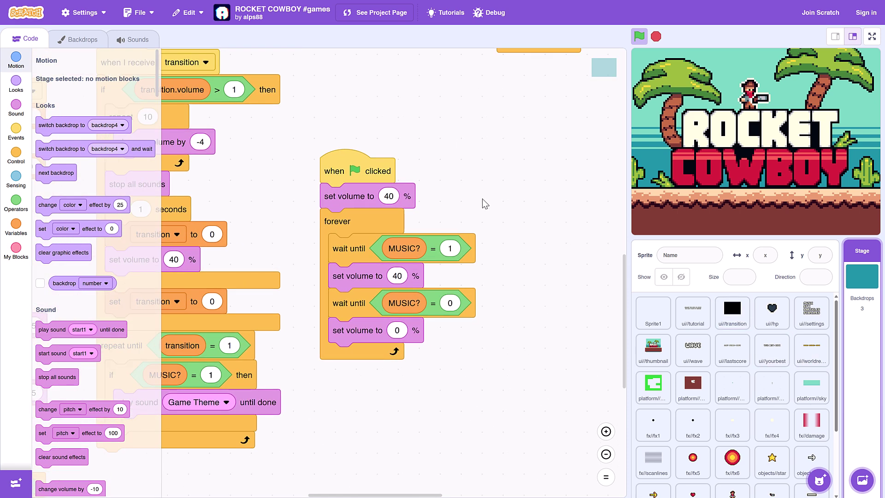
{"action": "scroll", "coordinate": [482, 201], "scroll_direction": "up", "scroll_amount": 4}
{"action": "scroll", "coordinate": [482, 201], "scroll_direction": "right", "scroll_amount": 4}
{"action": "scroll", "coordinate": [439, 267], "scroll_direction": "up", "scroll_amount": 3}
{"action": "scroll", "coordinate": [438, 266], "scroll_direction": "right", "scroll_amount": 8}
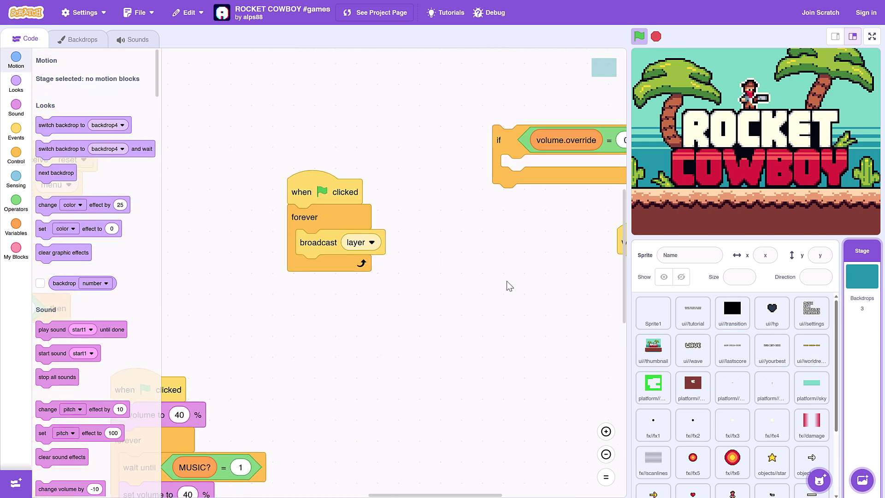
{"action": "scroll", "coordinate": [409, 318], "scroll_direction": "down", "scroll_amount": 2}
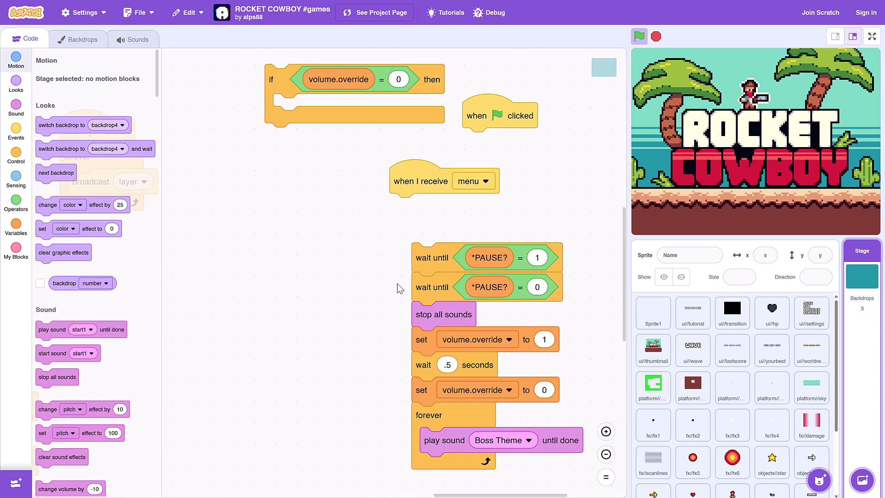
{"action": "scroll", "coordinate": [349, 207], "scroll_direction": "down", "scroll_amount": 3}
{"action": "scroll", "coordinate": [350, 207], "scroll_direction": "right", "scroll_amount": 1}
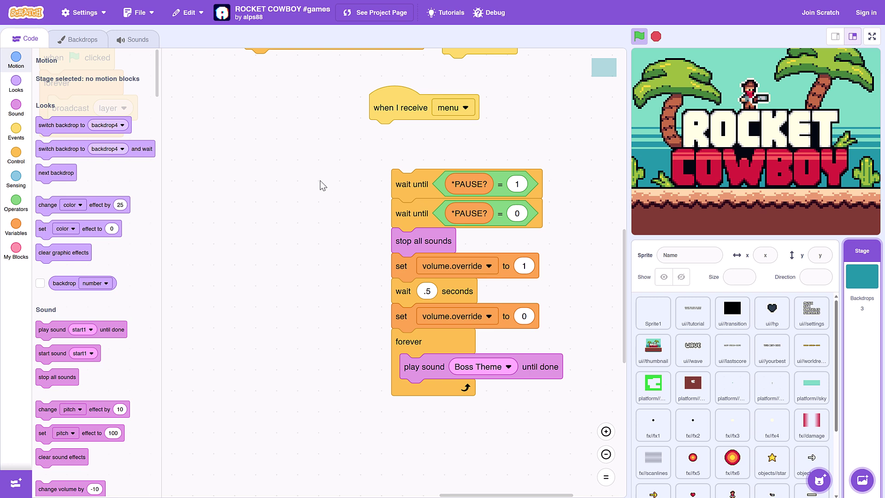
Switch to the raylib website and review its learning resources, supported platforms, language bindings, extra libraries and technologies tools
{"action": "key", "text": "ctrl+Tab"}
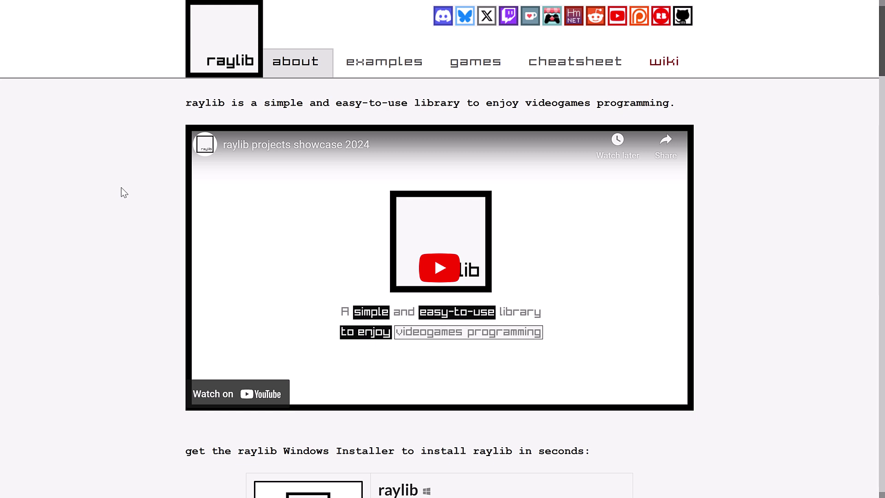
{"action": "scroll", "coordinate": [238, 223], "scroll_direction": "down", "scroll_amount": 4}
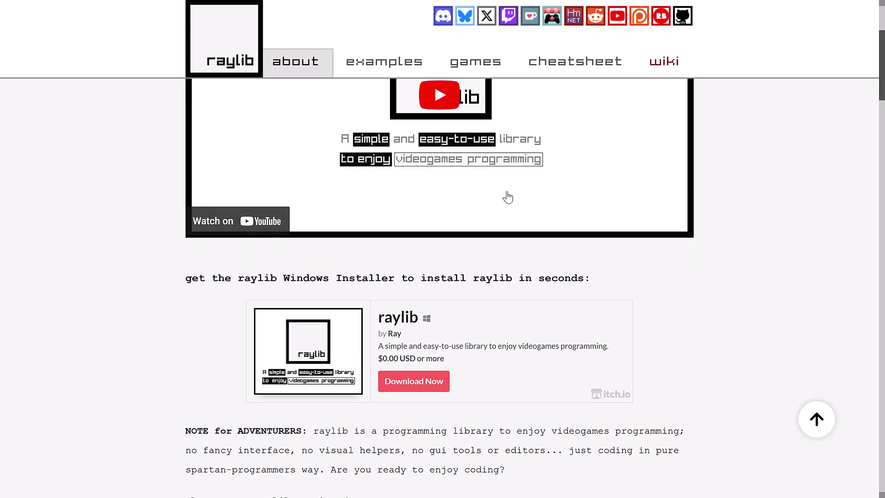
{"action": "scroll", "coordinate": [547, 220], "scroll_direction": "down", "scroll_amount": 4}
{"action": "scroll", "coordinate": [548, 220], "scroll_direction": "down", "scroll_amount": 9}
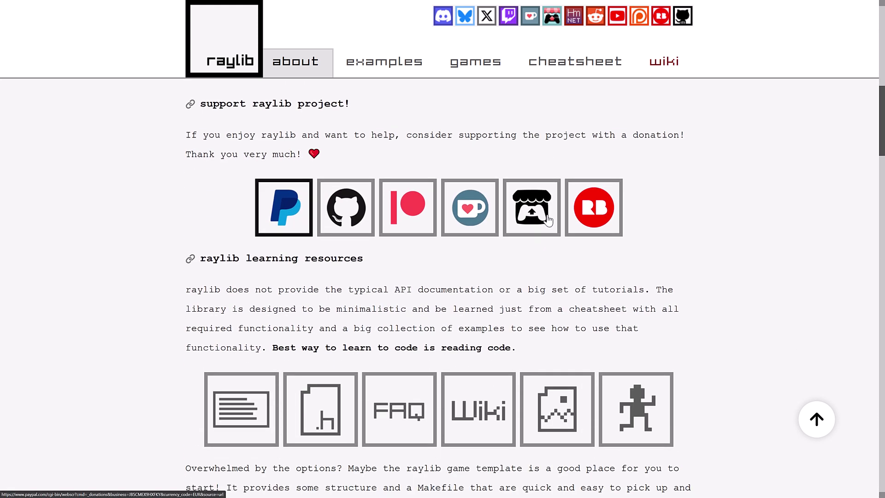
{"action": "scroll", "coordinate": [547, 221], "scroll_direction": "down", "scroll_amount": 13}
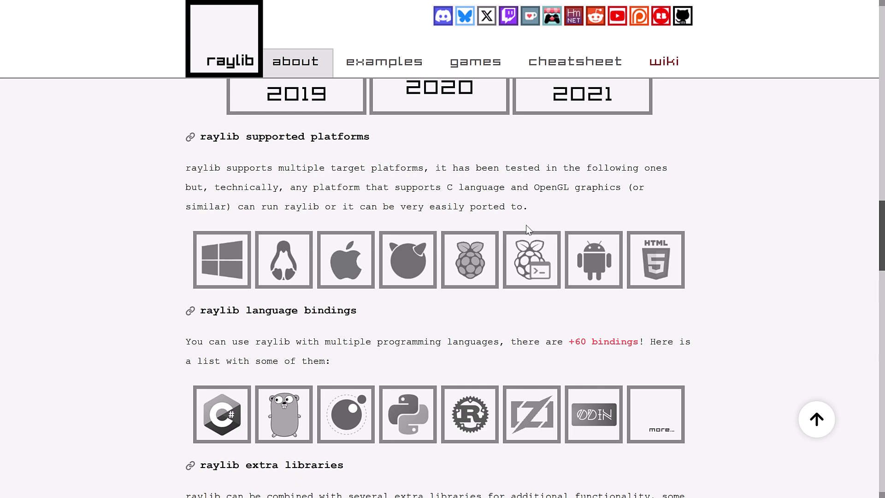
{"action": "scroll", "coordinate": [526, 222], "scroll_direction": "down", "scroll_amount": 3}
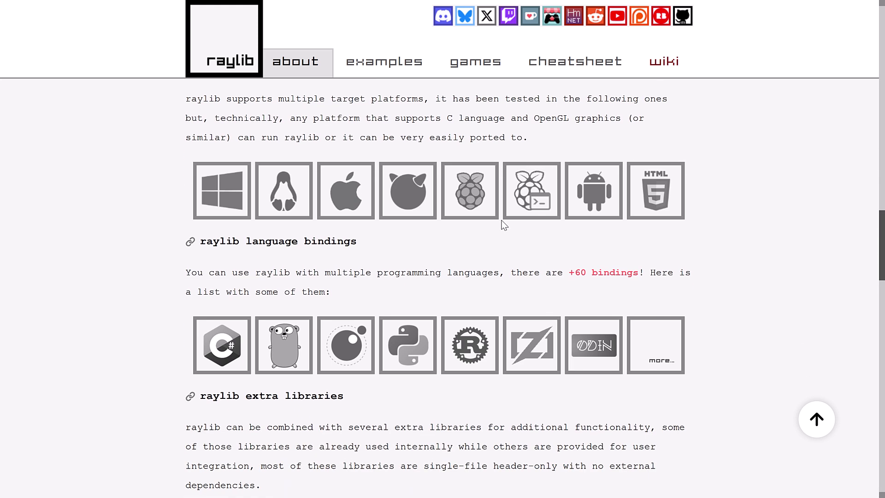
{"action": "scroll", "coordinate": [504, 224], "scroll_direction": "down", "scroll_amount": 1}
{"action": "scroll", "coordinate": [502, 221], "scroll_direction": "up", "scroll_amount": 1}
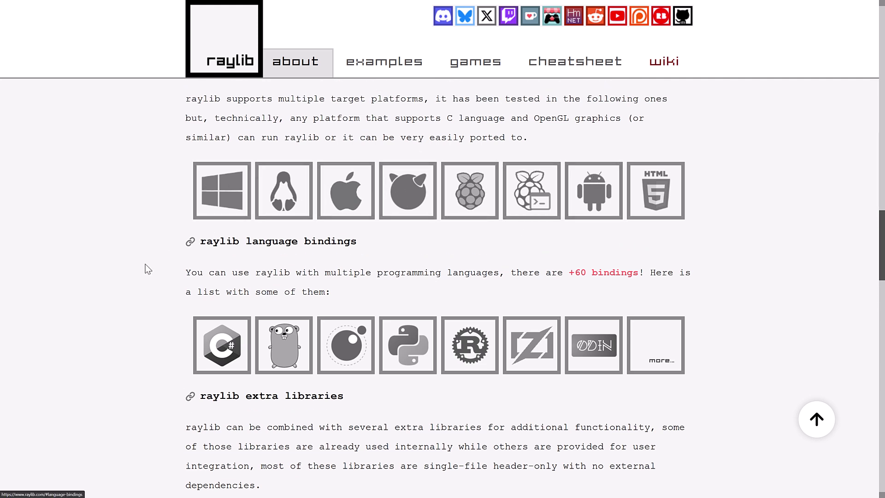
{"action": "scroll", "coordinate": [484, 260], "scroll_direction": "down", "scroll_amount": 5}
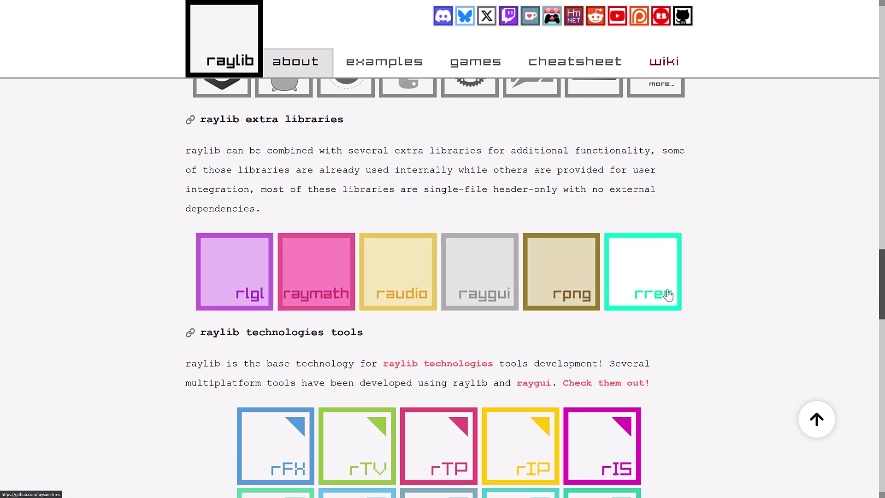
{"action": "scroll", "coordinate": [683, 303], "scroll_direction": "down", "scroll_amount": 3}
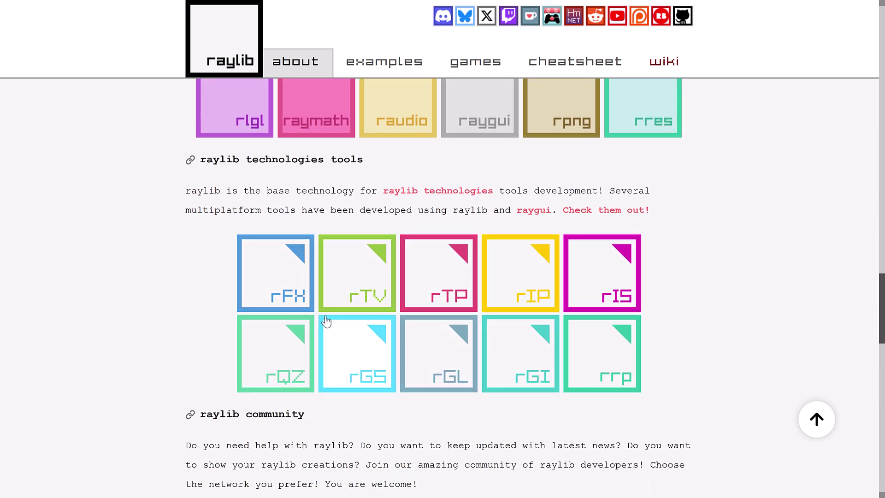
{"action": "scroll", "coordinate": [636, 308], "scroll_direction": "up", "scroll_amount": 3}
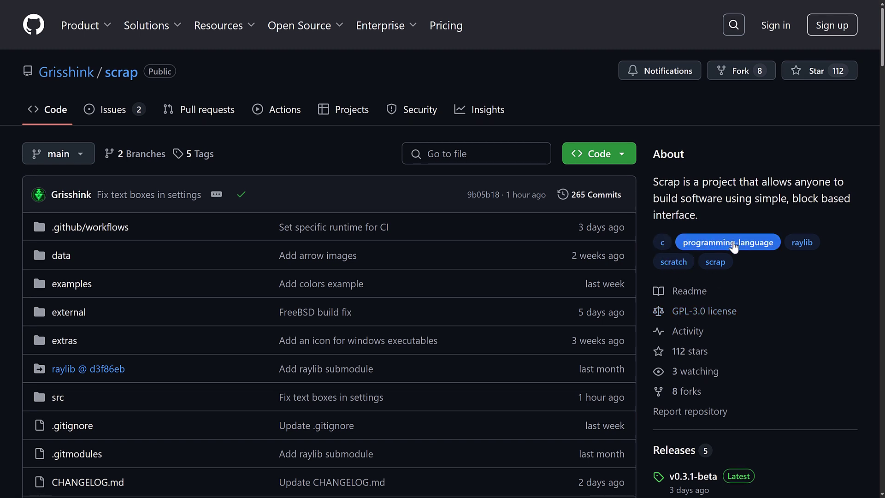
Review the Scrap repository on GitHub, covering its description, file list, releases, languages and README introduction
{"action": "scroll", "coordinate": [734, 246], "scroll_direction": "down", "scroll_amount": 3}
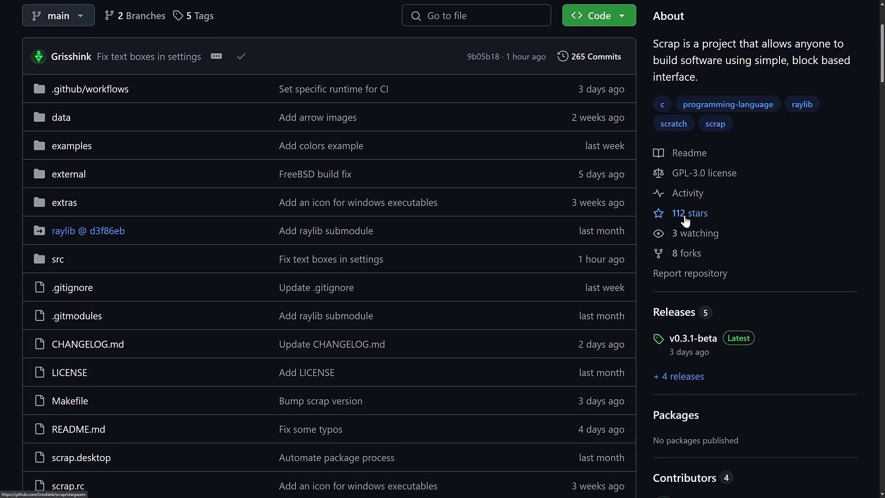
{"action": "scroll", "coordinate": [738, 230], "scroll_direction": "down", "scroll_amount": 3}
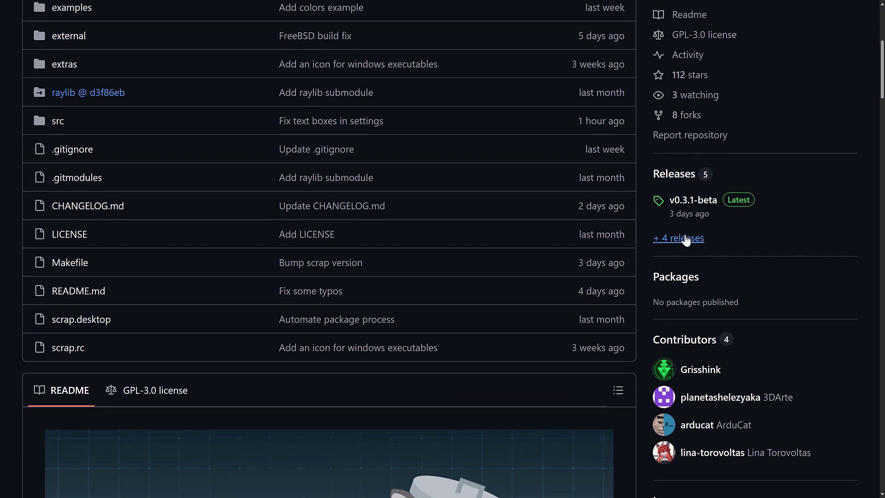
{"action": "scroll", "coordinate": [647, 236], "scroll_direction": "down", "scroll_amount": 6}
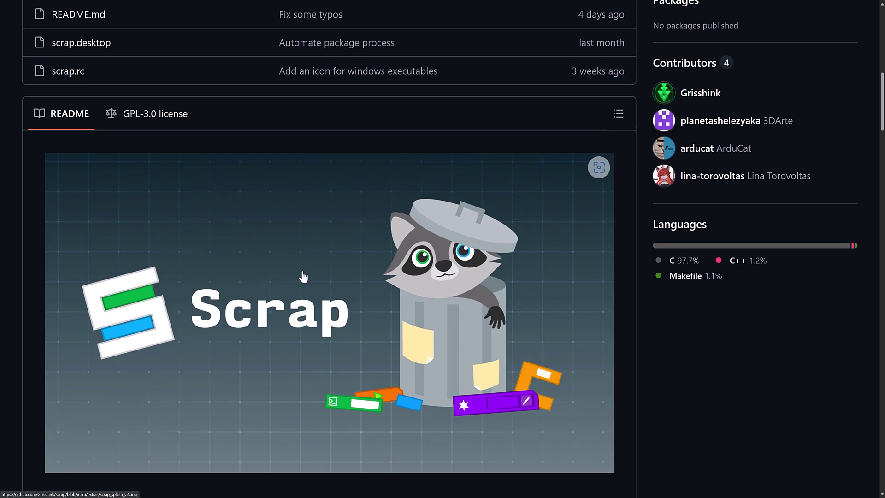
{"action": "scroll", "coordinate": [308, 275], "scroll_direction": "down", "scroll_amount": 2}
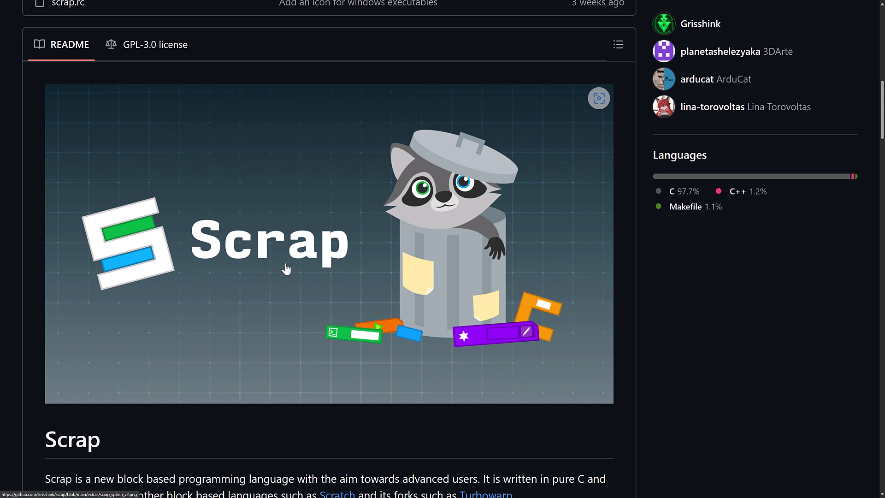
{"action": "scroll", "coordinate": [307, 285], "scroll_direction": "down", "scroll_amount": 5}
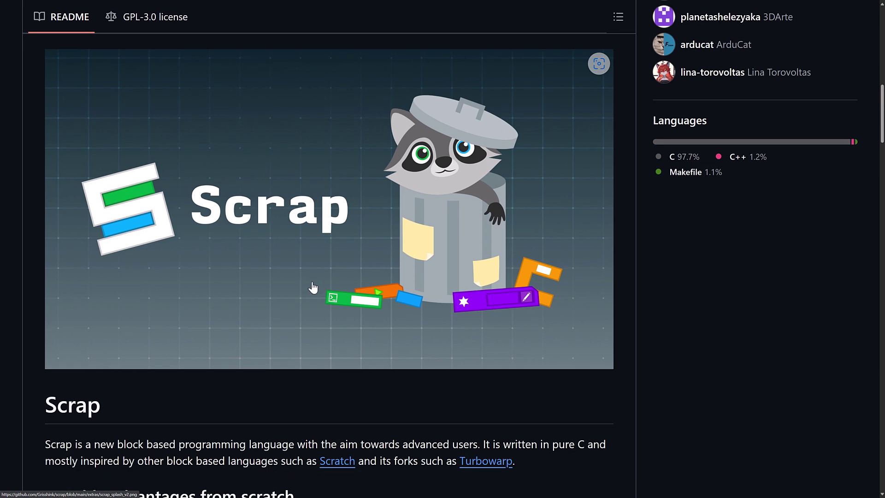
{"action": "scroll", "coordinate": [312, 286], "scroll_direction": "down", "scroll_amount": 1}
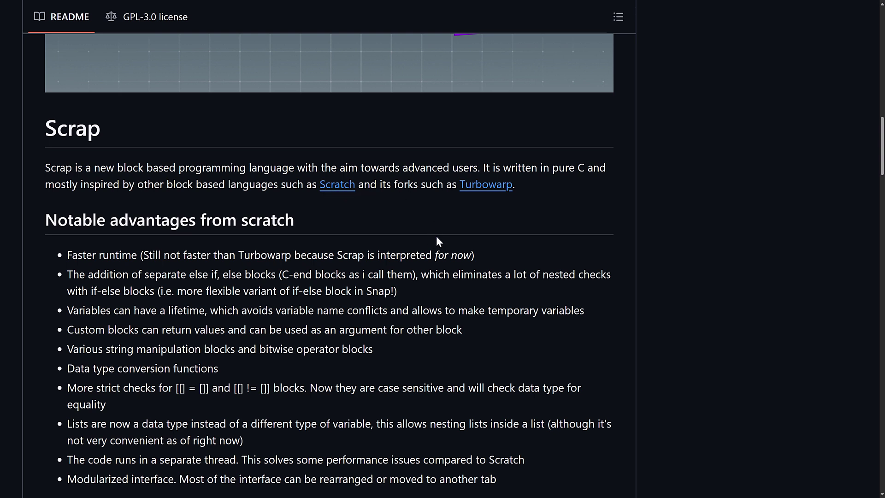
Read the Scrap README's controls, build instructions and dependencies, and highlight the Raylib dependency line
{"action": "scroll", "coordinate": [436, 239], "scroll_direction": "down", "scroll_amount": 10}
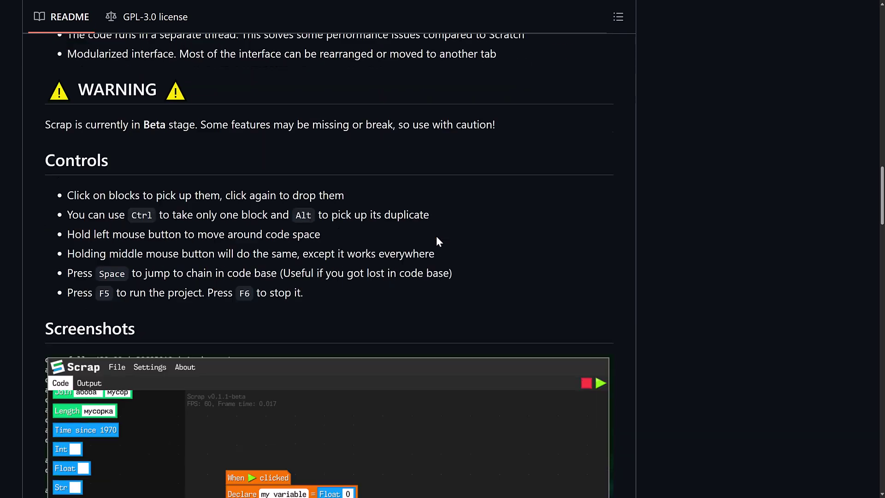
{"action": "scroll", "coordinate": [436, 236], "scroll_direction": "down", "scroll_amount": 20}
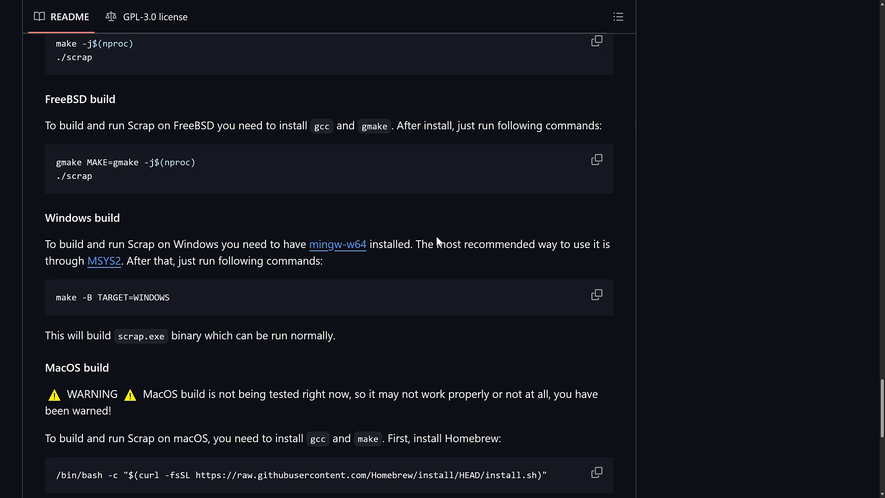
{"action": "scroll", "coordinate": [436, 237], "scroll_direction": "down", "scroll_amount": 10}
{"action": "scroll", "coordinate": [436, 236], "scroll_direction": "up", "scroll_amount": 15}
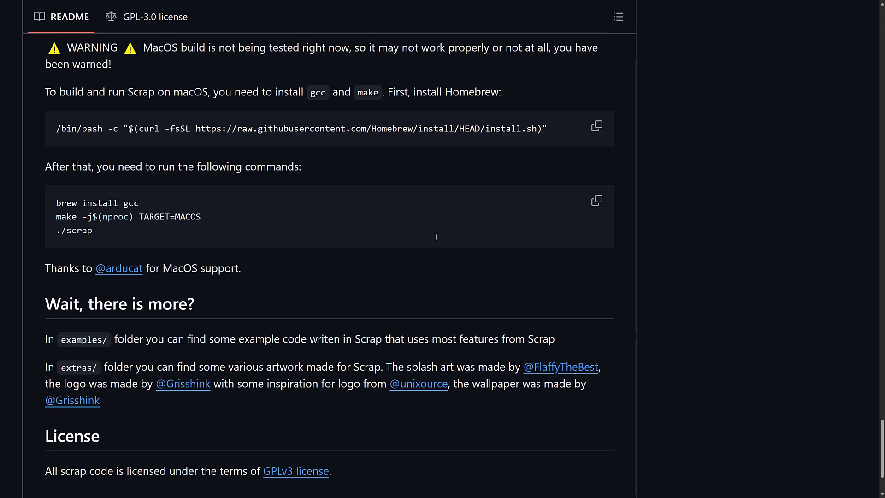
{"action": "scroll", "coordinate": [436, 236], "scroll_direction": "up", "scroll_amount": 3}
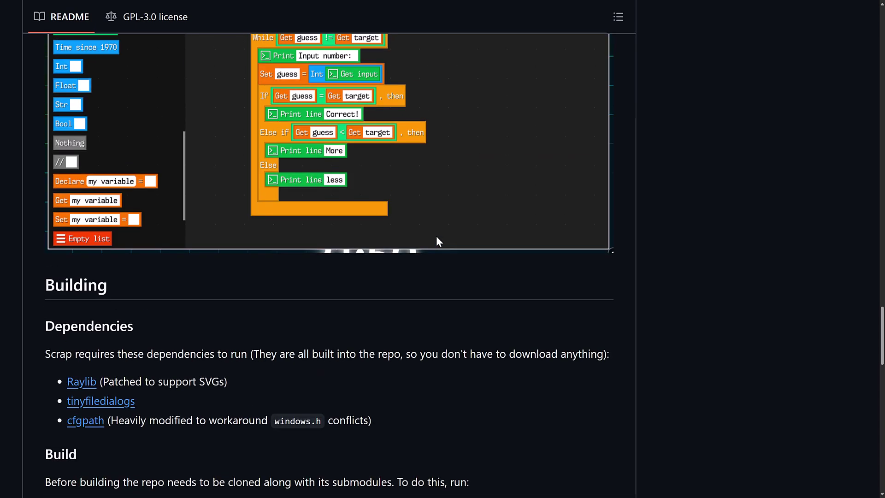
{"action": "scroll", "coordinate": [152, 300], "scroll_direction": "down", "scroll_amount": 2}
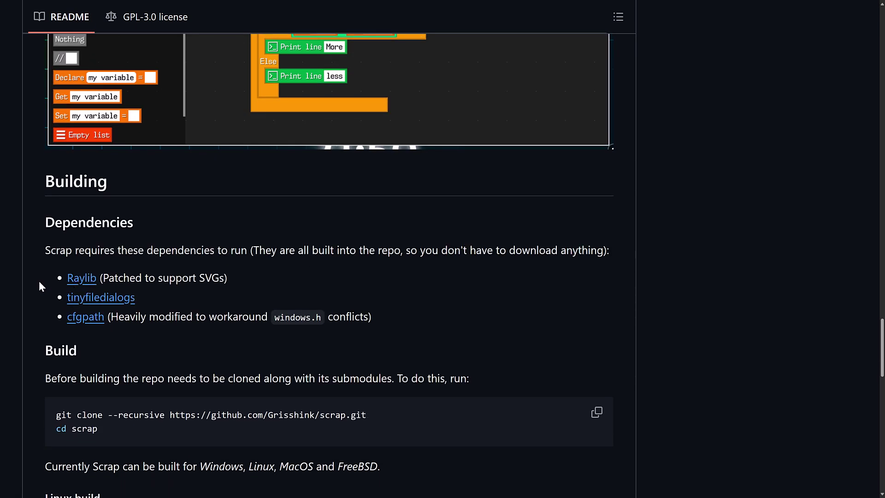
{"action": "left_click_drag", "start_coordinate": [39, 280], "coordinate": [244, 278]}
Look over the Scrap README's screenshots and return to its list of notable advantages from Scratch
{"action": "scroll", "coordinate": [437, 279], "scroll_direction": "up", "scroll_amount": 7}
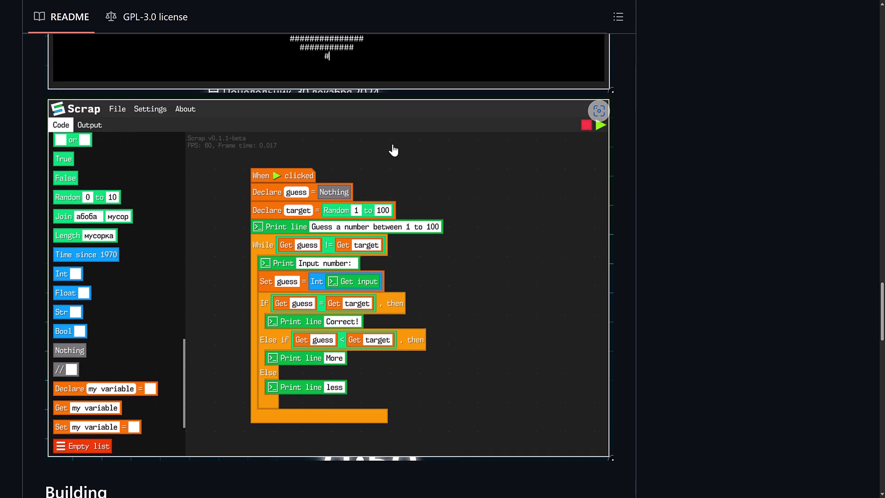
{"action": "scroll", "coordinate": [645, 161], "scroll_direction": "up", "scroll_amount": 3}
{"action": "scroll", "coordinate": [704, 161], "scroll_direction": "up", "scroll_amount": 20}
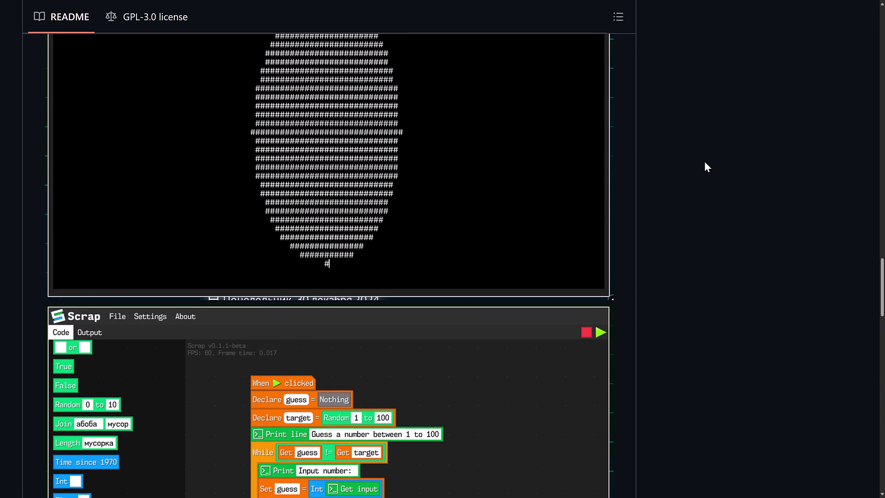
{"action": "scroll", "coordinate": [706, 164], "scroll_direction": "up", "scroll_amount": 12}
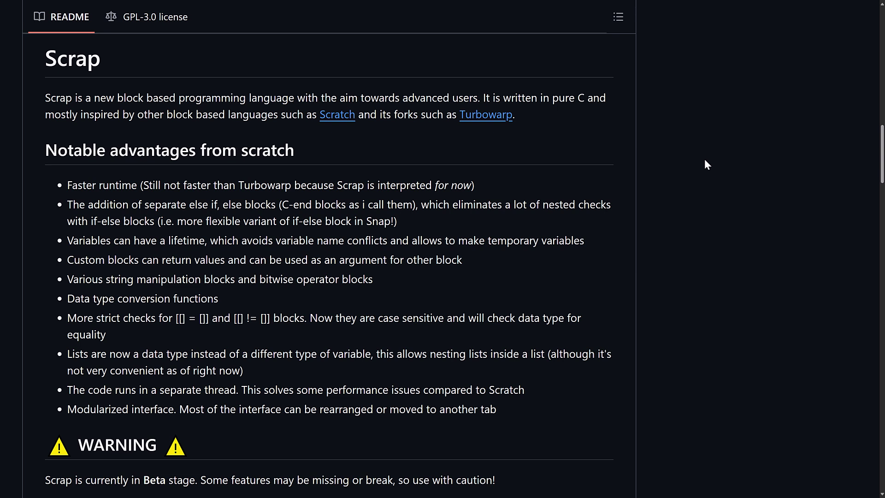
Review the repository's language breakdown, contributors and latest release information
{"action": "scroll", "coordinate": [604, 239], "scroll_direction": "up", "scroll_amount": 10}
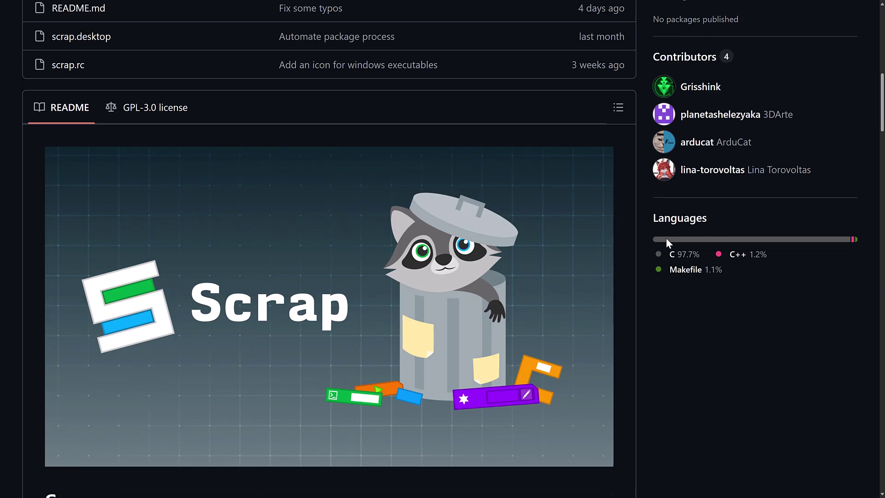
{"action": "scroll", "coordinate": [678, 209], "scroll_direction": "up", "scroll_amount": 4}
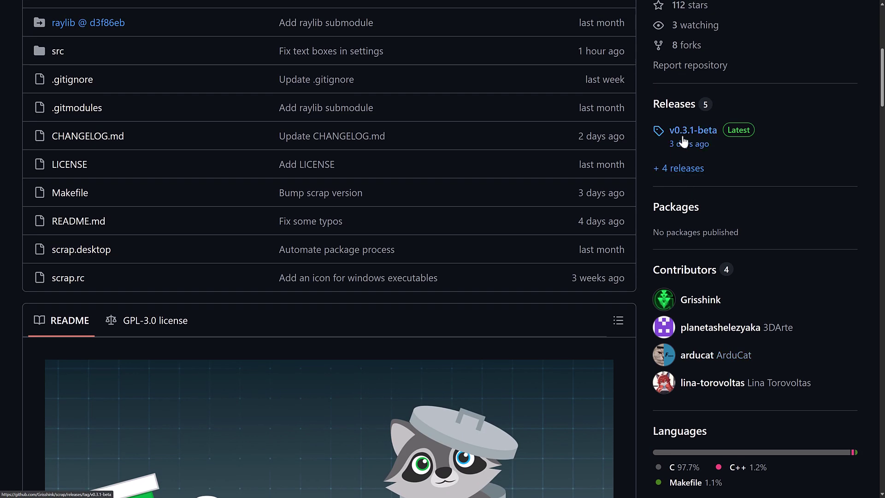
{"action": "scroll", "coordinate": [743, 274], "scroll_direction": "down", "scroll_amount": 7}
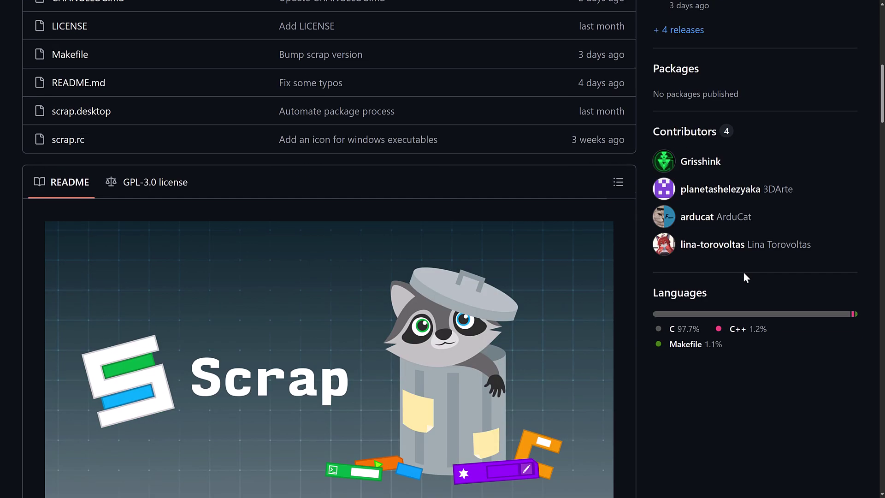
Read the README's notable advantages from Scratch, down through the beta warning and the controls list
{"action": "scroll", "coordinate": [743, 275], "scroll_direction": "down", "scroll_amount": 8}
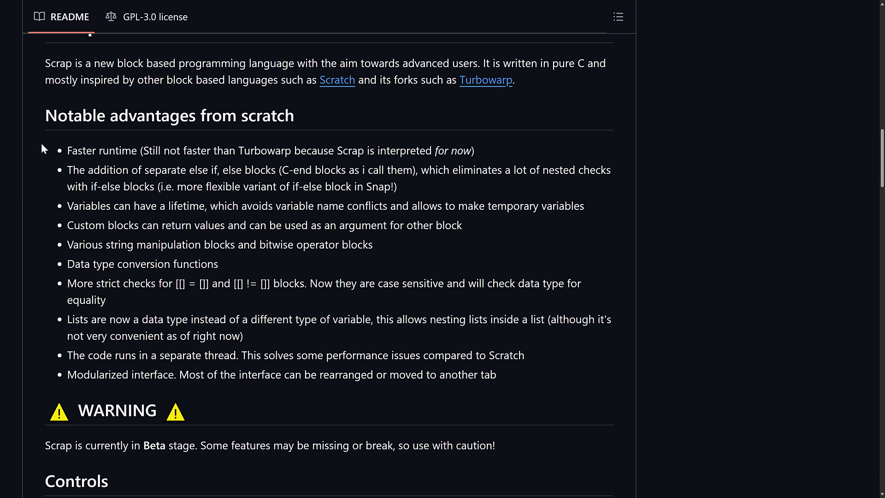
{"action": "scroll", "coordinate": [110, 183], "scroll_direction": "down", "scroll_amount": 1}
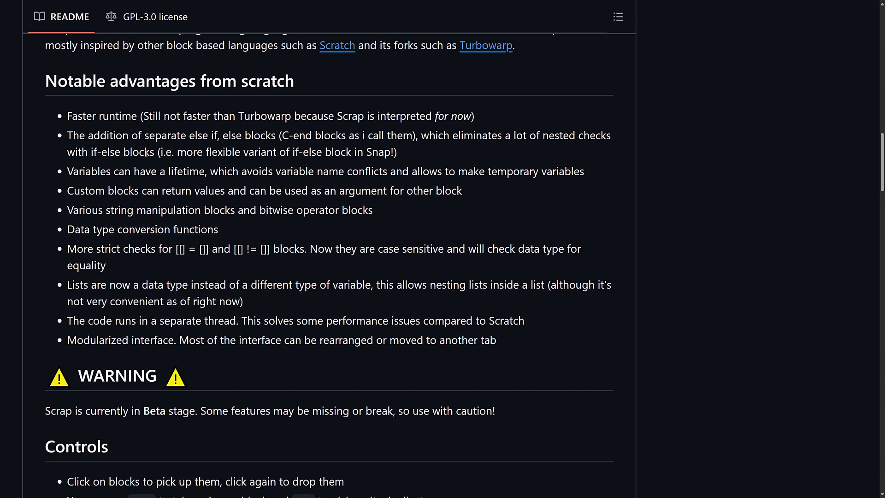
{"action": "scroll", "coordinate": [175, 149], "scroll_direction": "down", "scroll_amount": 1}
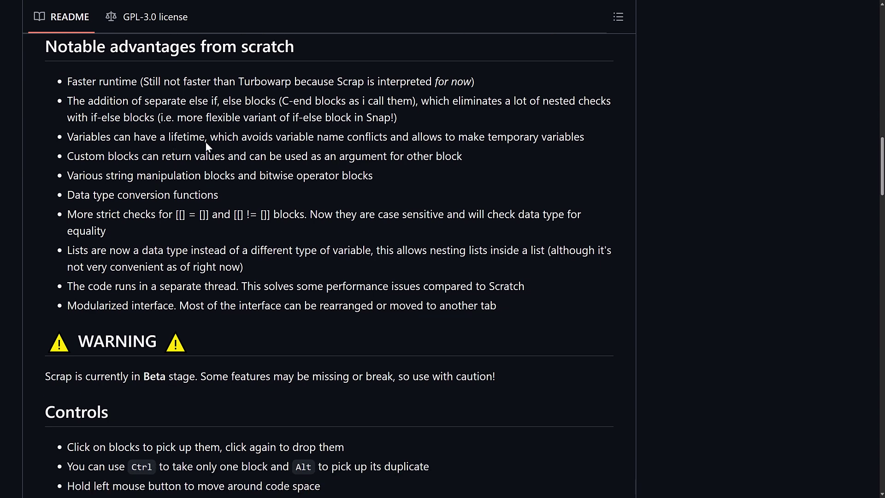
{"action": "scroll", "coordinate": [167, 146], "scroll_direction": "down", "scroll_amount": 1}
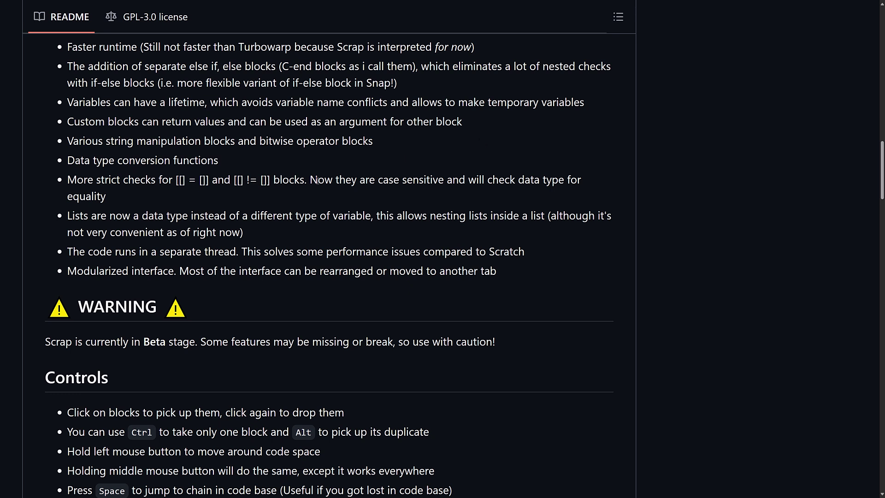
{"action": "scroll", "coordinate": [427, 183], "scroll_direction": "down", "scroll_amount": 2}
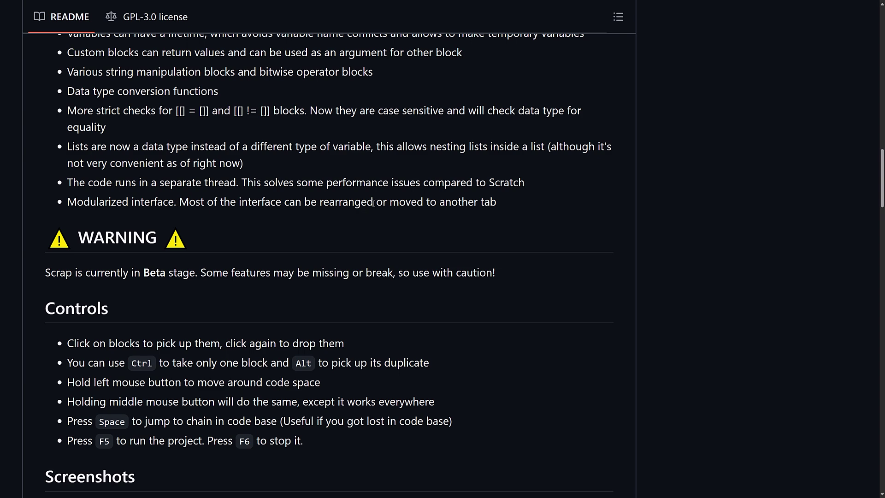
{"action": "scroll", "coordinate": [374, 203], "scroll_direction": "down", "scroll_amount": 4}
{"action": "scroll", "coordinate": [180, 239], "scroll_direction": "up", "scroll_amount": 5}
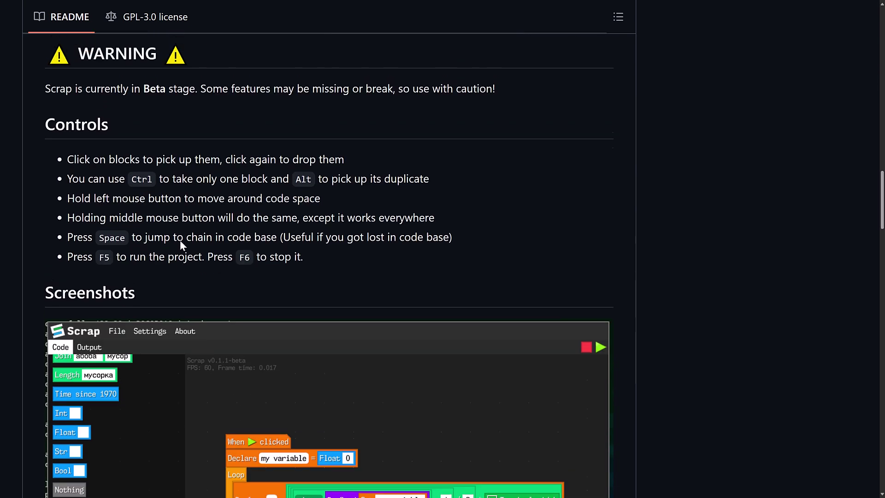
Highlight the README's opening sentence about a block based language aimed at advanced users, then clear the highlight
{"action": "scroll", "coordinate": [281, 246], "scroll_direction": "up", "scroll_amount": 5}
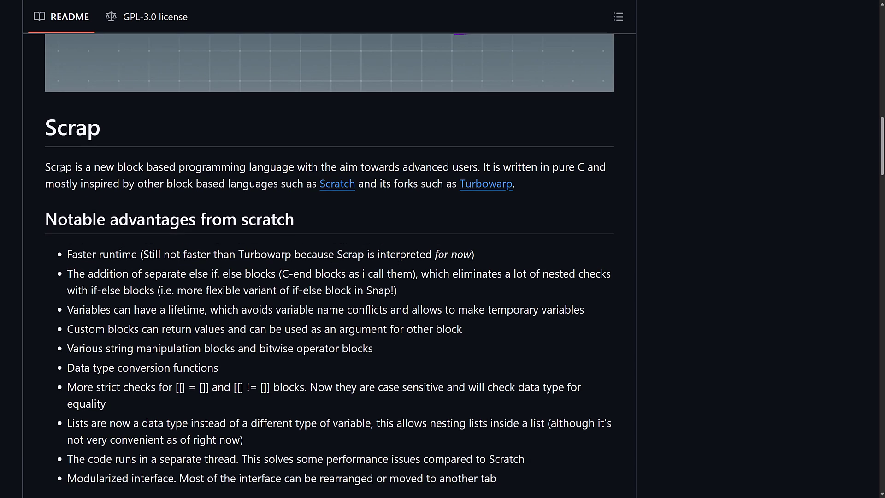
{"action": "left_click_drag", "start_coordinate": [45, 167], "coordinate": [445, 166]}
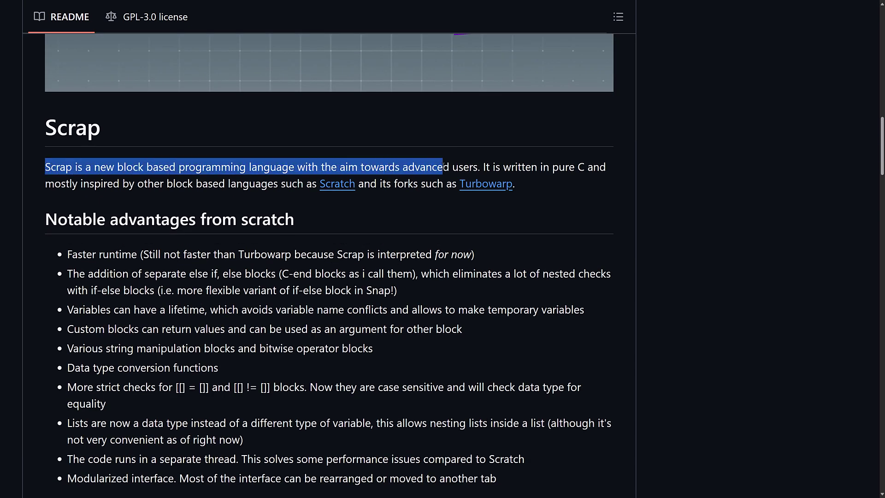
{"action": "left_click_drag", "start_coordinate": [289, 167], "coordinate": [478, 166]}
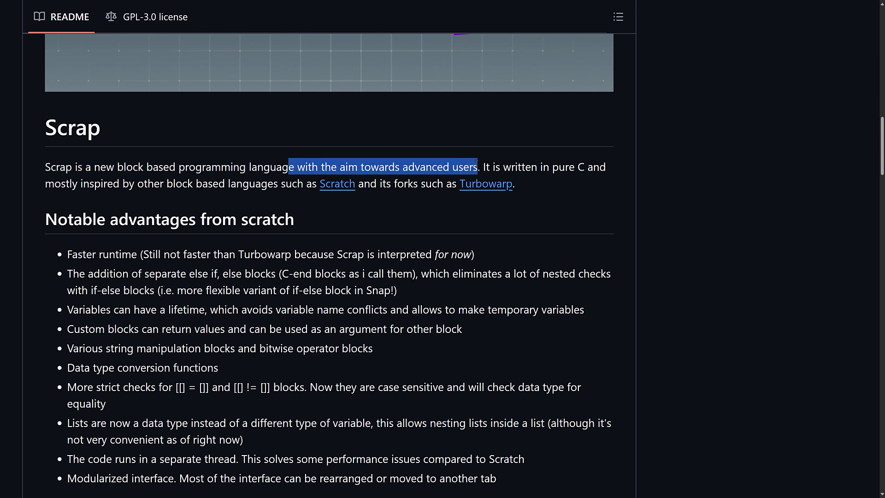
{"action": "left_click", "coordinate": [518, 165]}
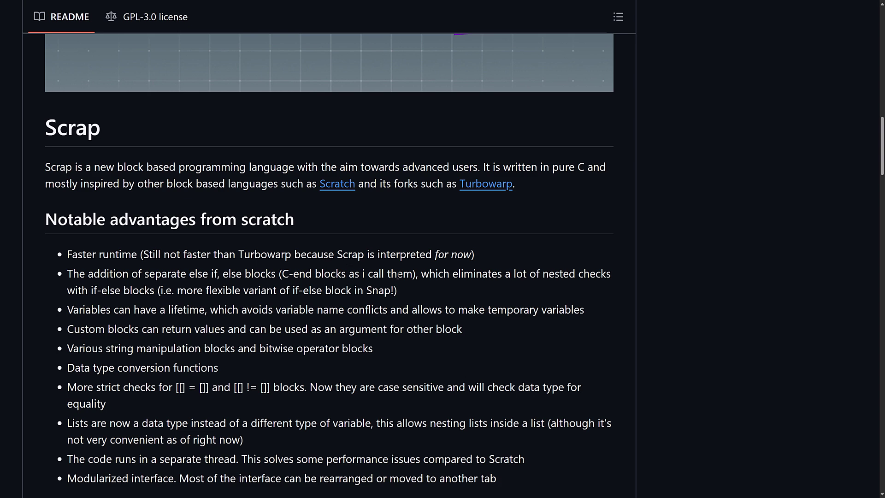
Open the v0.3.1-beta release and review its downloadable assets, highlighting the Windows zip's file size
{"action": "scroll", "coordinate": [457, 280], "scroll_direction": "up", "scroll_amount": 20}
{"action": "scroll", "coordinate": [461, 281], "scroll_direction": "down", "scroll_amount": 5}
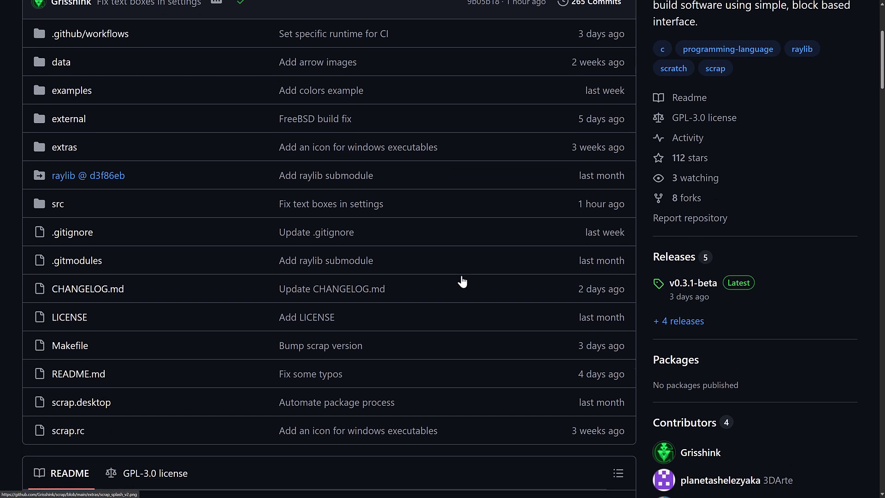
{"action": "scroll", "coordinate": [462, 281], "scroll_direction": "down", "scroll_amount": 1}
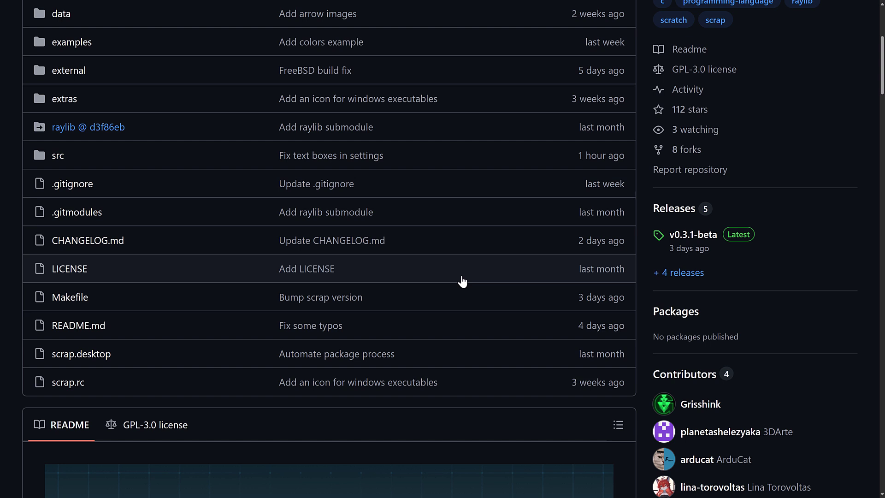
{"action": "left_click", "coordinate": [699, 240]}
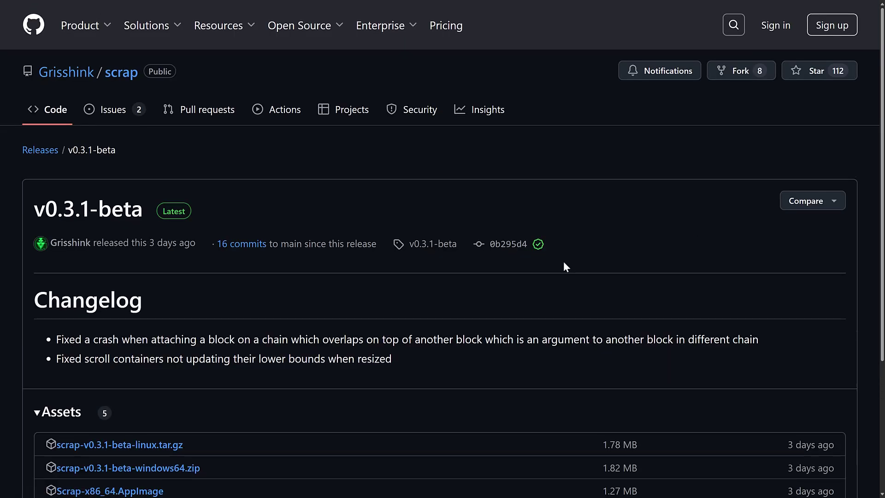
{"action": "scroll", "coordinate": [563, 261], "scroll_direction": "down", "scroll_amount": 4}
{"action": "left_click_drag", "start_coordinate": [581, 300], "coordinate": [675, 300]}
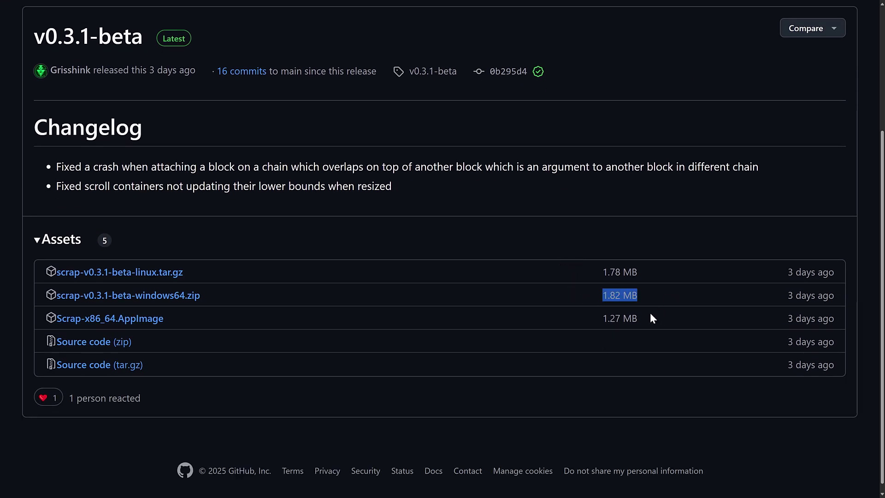
{"action": "left_click", "coordinate": [537, 251]}
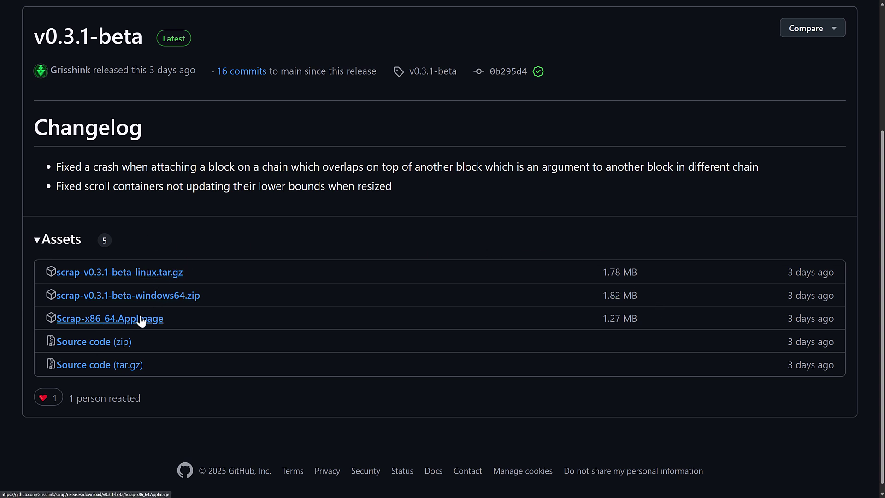
Go to the full releases list and review the v0.3-beta changelog, highlighting its entries
{"action": "key", "text": "alt+Left"}
{"action": "left_click_drag", "start_coordinate": [312, 230], "coordinate": [588, 395]}
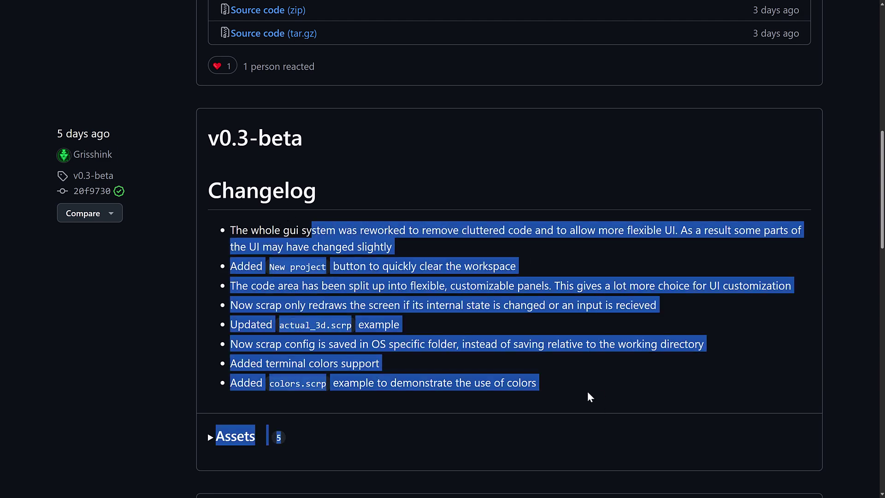
{"action": "left_click", "coordinate": [298, 306]}
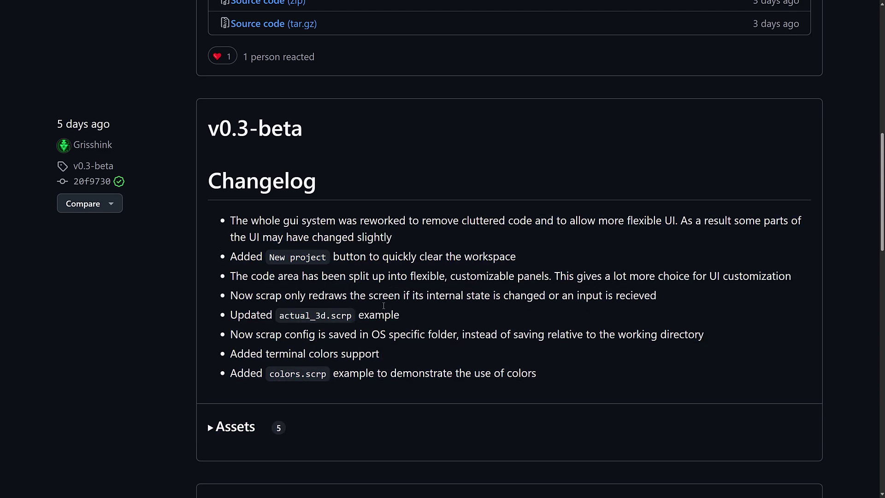
{"action": "scroll", "coordinate": [299, 306], "scroll_direction": "up", "scroll_amount": 7}
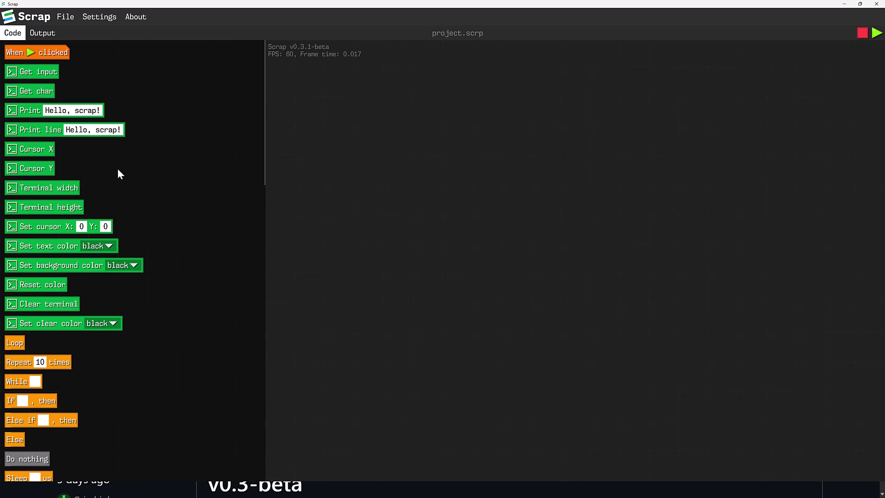
Place a less-than block and a Declare my variable block in the workspace, and nest the 9 < 11 comparison as its value
{"action": "scroll", "coordinate": [109, 185], "scroll_direction": "down", "scroll_amount": 10}
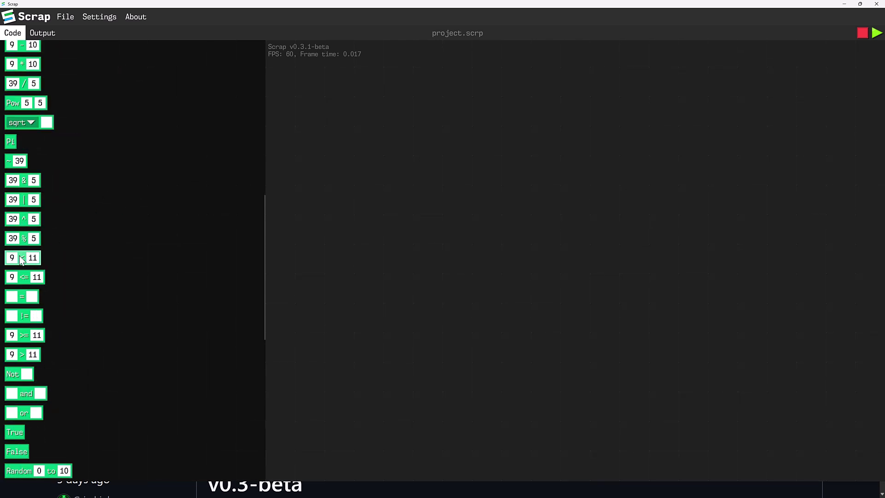
{"action": "left_click_drag", "start_coordinate": [14, 256], "coordinate": [534, 256]}
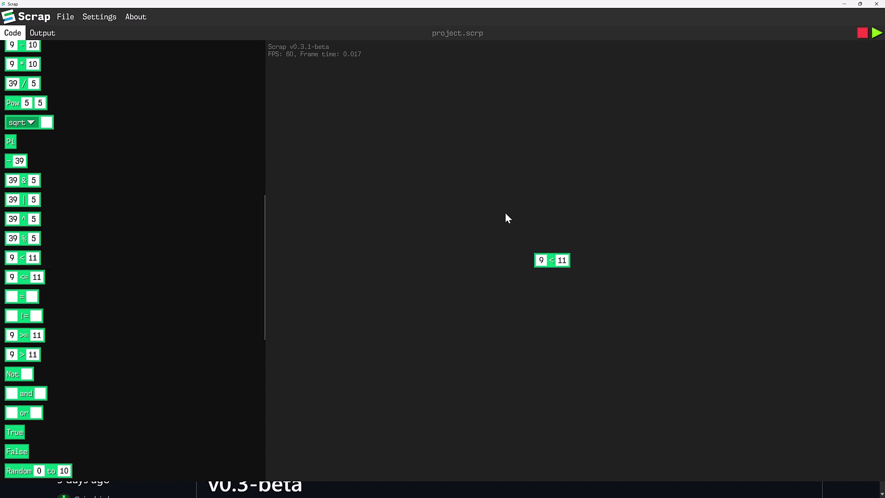
{"action": "scroll", "coordinate": [114, 265], "scroll_direction": "down", "scroll_amount": 3}
{"action": "scroll", "coordinate": [112, 268], "scroll_direction": "down", "scroll_amount": 5}
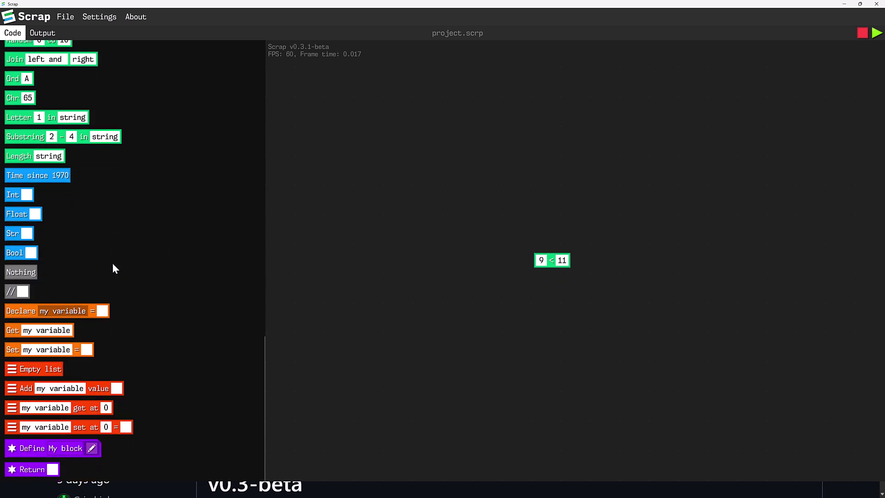
{"action": "left_click_drag", "start_coordinate": [13, 311], "coordinate": [551, 218]}
{"action": "left_click_drag", "start_coordinate": [542, 260], "coordinate": [653, 220]}
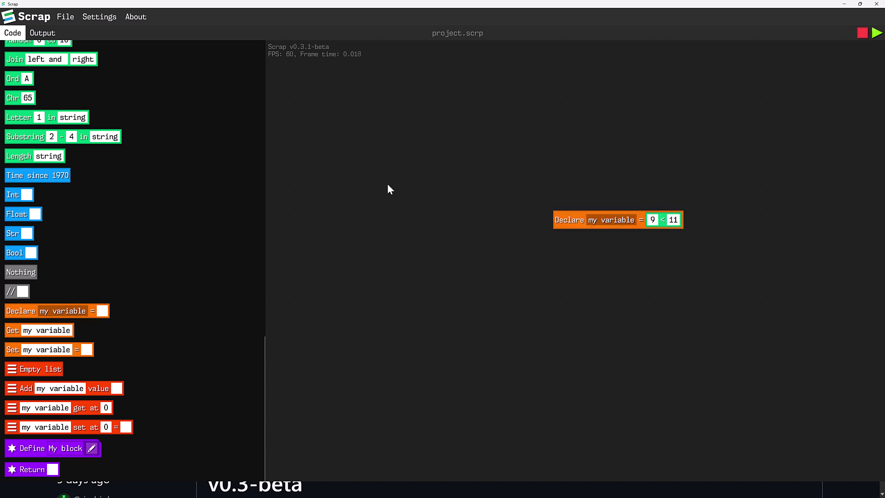
Load the ball.scrp project from the Scrap examples folder
{"action": "left_click", "coordinate": [65, 17]}
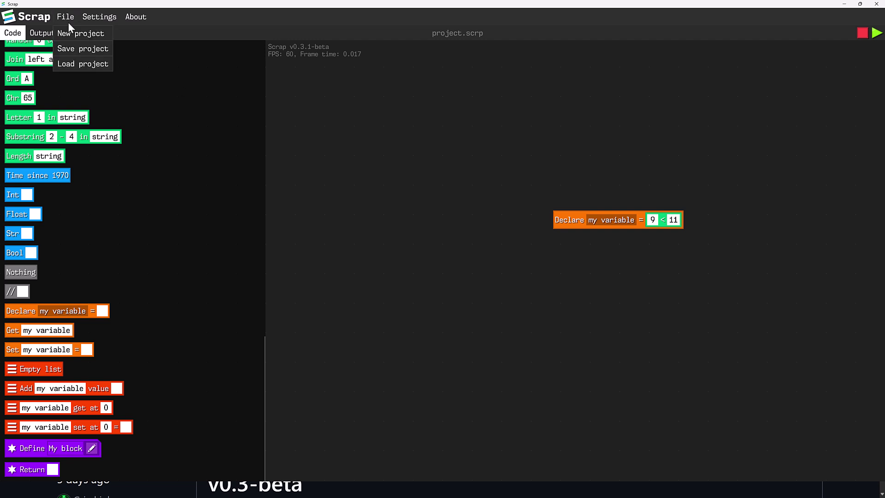
{"action": "left_click", "coordinate": [76, 62]}
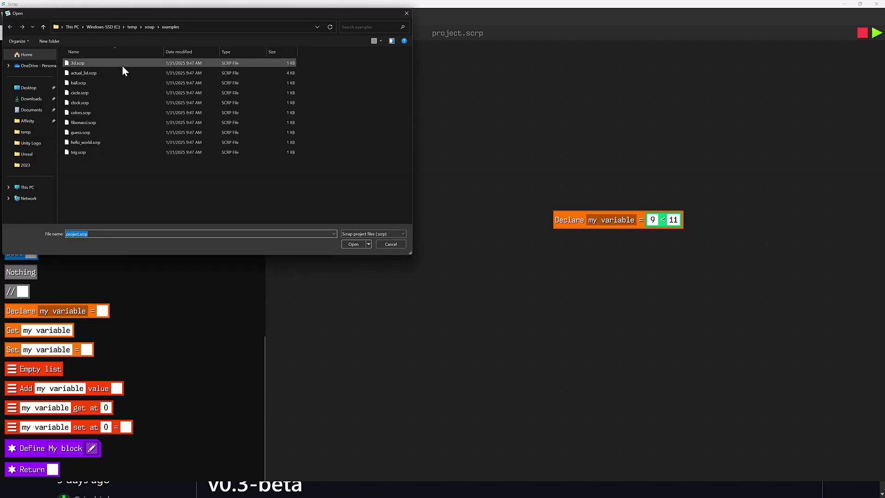
{"action": "double_click", "coordinate": [90, 81]}
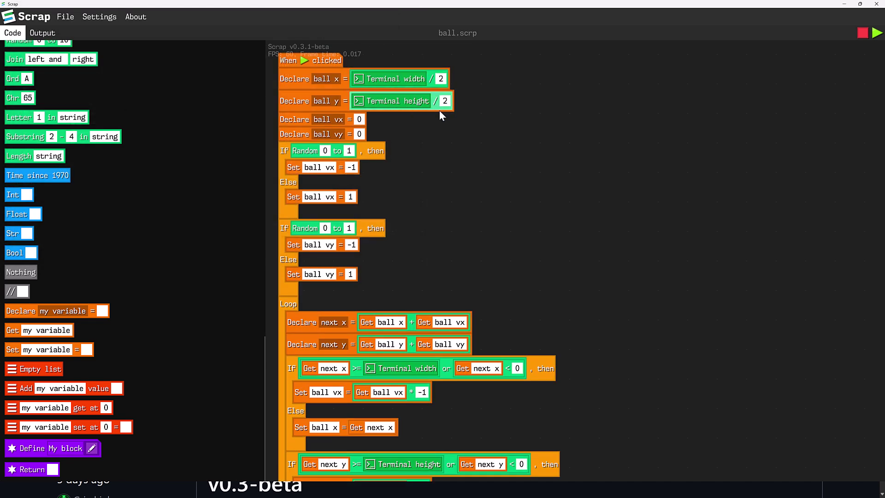
Examine the ball project's block code, from the variable declarations and random direction checks through the main loop
{"action": "scroll", "coordinate": [409, 138], "scroll_direction": "down", "scroll_amount": 1}
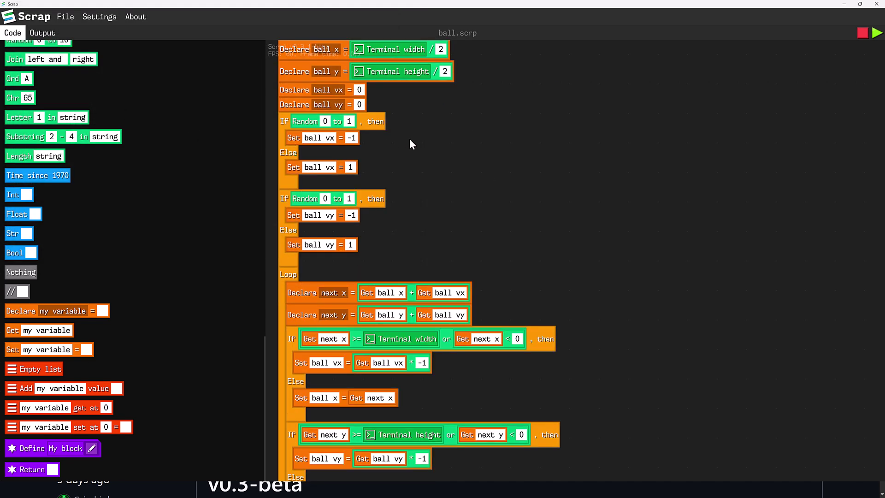
{"action": "scroll", "coordinate": [410, 140], "scroll_direction": "up", "scroll_amount": 1}
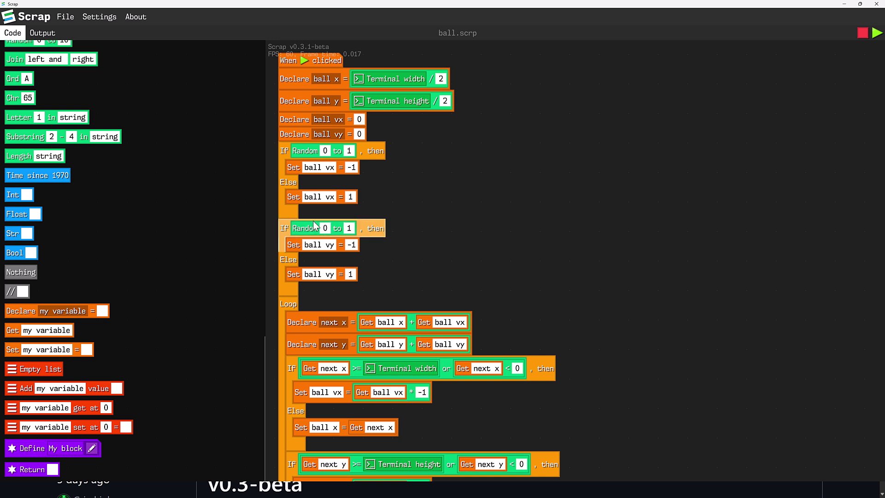
{"action": "scroll", "coordinate": [384, 281], "scroll_direction": "down", "scroll_amount": 3}
{"action": "scroll", "coordinate": [385, 279], "scroll_direction": "down", "scroll_amount": 3}
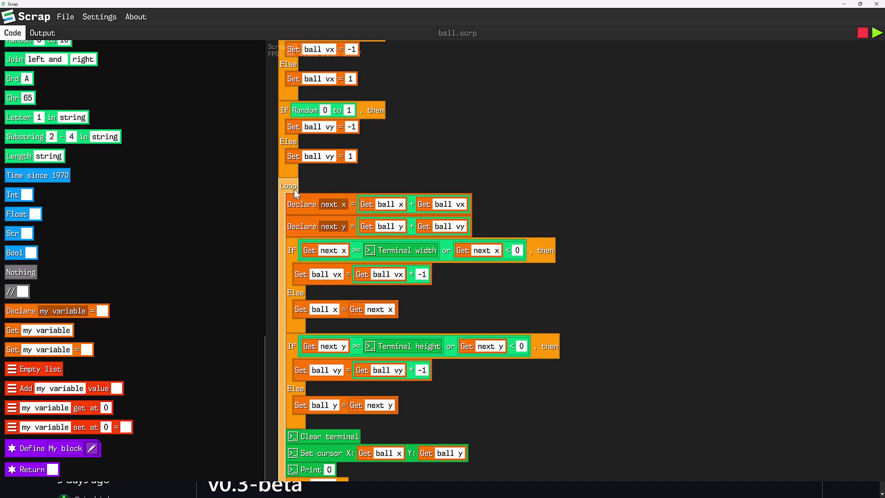
{"action": "scroll", "coordinate": [392, 184], "scroll_direction": "down", "scroll_amount": 6}
{"action": "scroll", "coordinate": [428, 187], "scroll_direction": "up", "scroll_amount": 6}
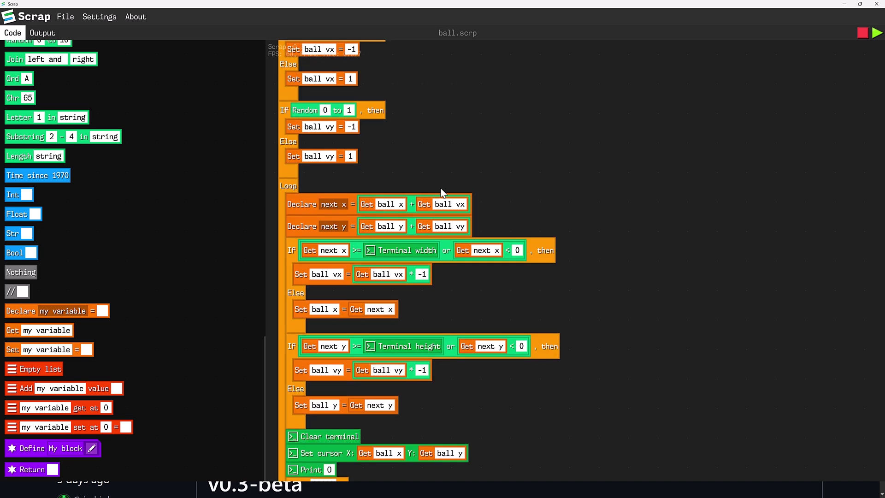
{"action": "scroll", "coordinate": [441, 189], "scroll_direction": "up", "scroll_amount": 7}
{"action": "scroll", "coordinate": [441, 189], "scroll_direction": "down", "scroll_amount": 15}
{"action": "scroll", "coordinate": [441, 190], "scroll_direction": "up", "scroll_amount": 6}
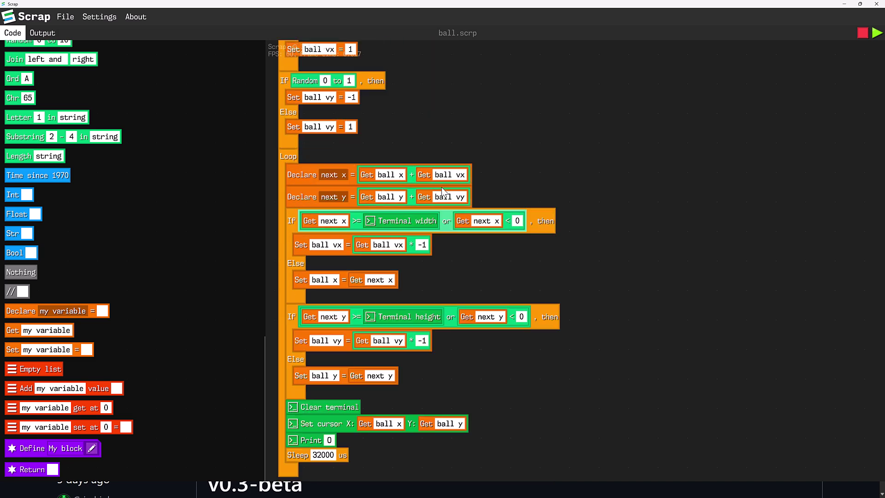
{"action": "scroll", "coordinate": [441, 189], "scroll_direction": "up", "scroll_amount": 10}
{"action": "scroll", "coordinate": [441, 189], "scroll_direction": "down", "scroll_amount": 3}
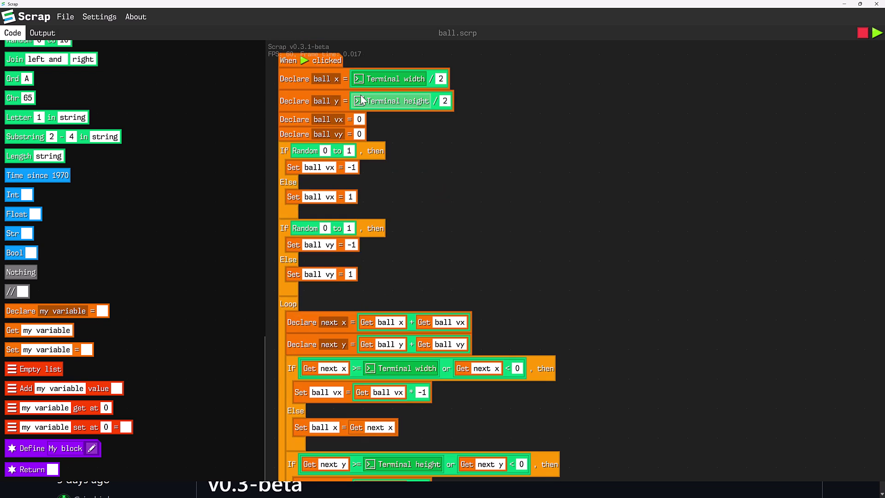
{"action": "scroll", "coordinate": [443, 175], "scroll_direction": "down", "scroll_amount": 5}
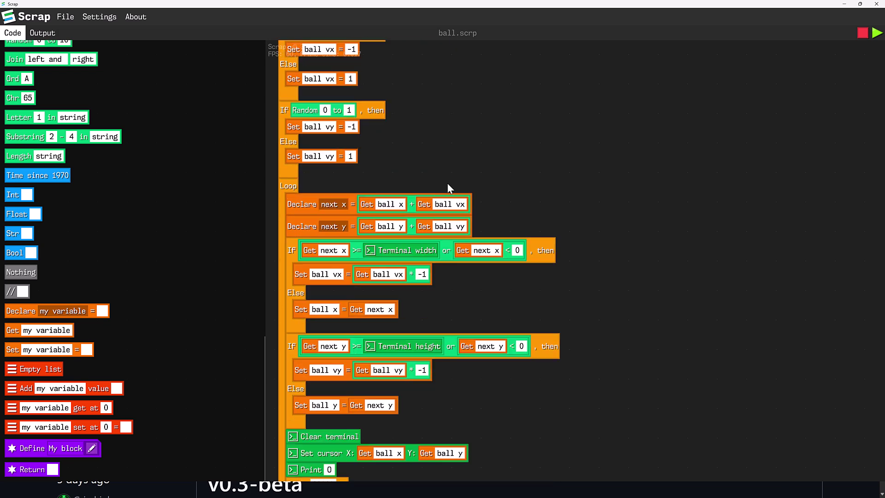
Run the ball project to watch its output, and stop it to return to the block code
{"action": "scroll", "coordinate": [447, 182], "scroll_direction": "down", "scroll_amount": 2}
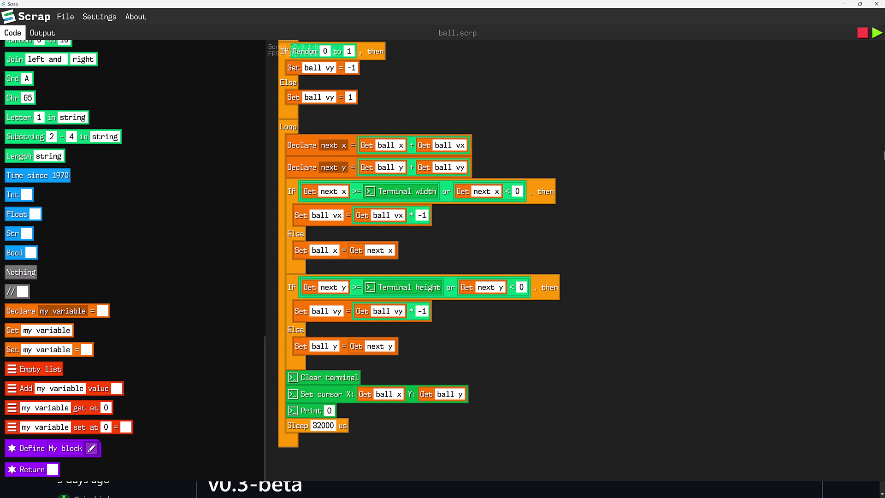
{"action": "left_click", "coordinate": [876, 34]}
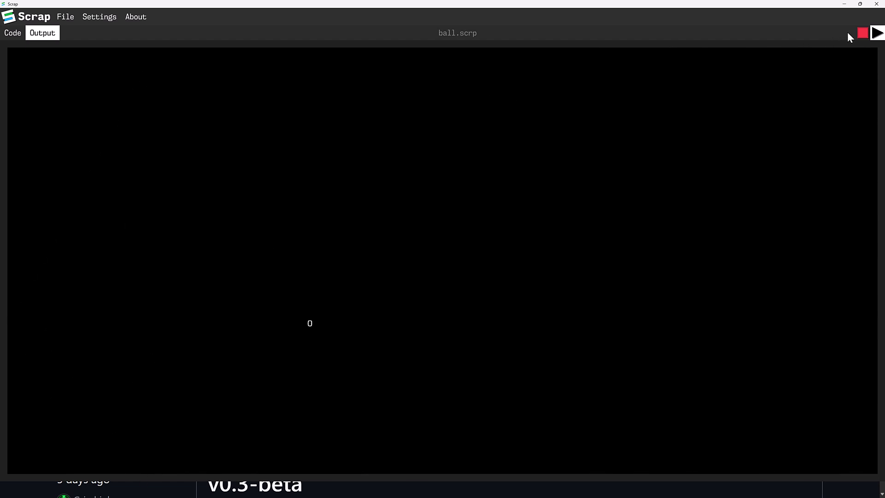
{"action": "left_click", "coordinate": [862, 32]}
{"action": "left_click", "coordinate": [18, 35]}
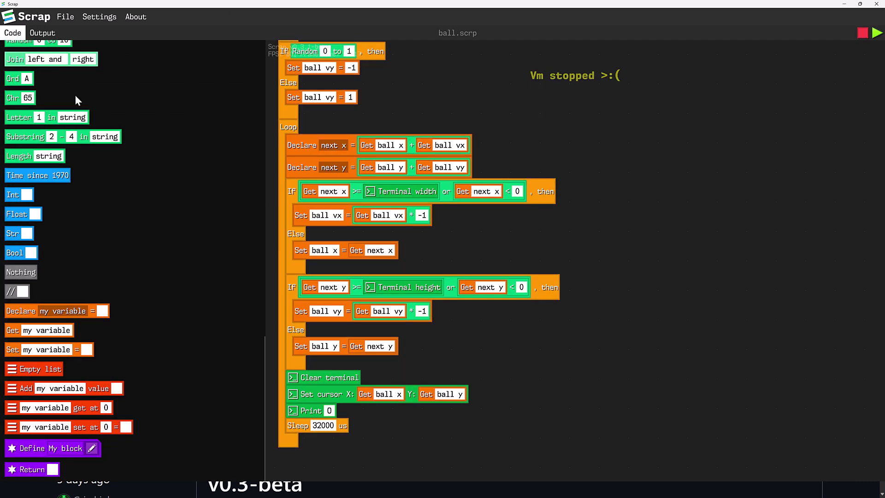
Place a Print block with the text "Hello, scrap!" in the empty workspace beside the main loop
{"action": "scroll", "coordinate": [131, 255], "scroll_direction": "up", "scroll_amount": 5}
{"action": "scroll", "coordinate": [132, 252], "scroll_direction": "down", "scroll_amount": 5}
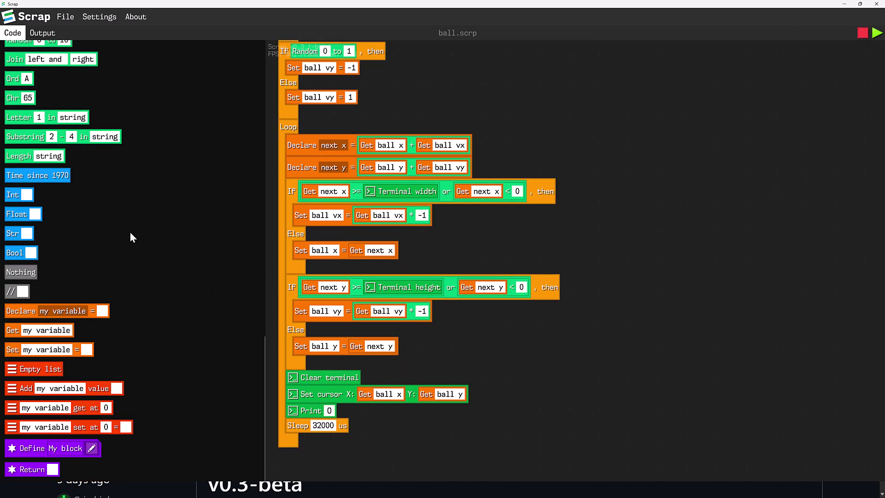
{"action": "scroll", "coordinate": [35, 232], "scroll_direction": "up", "scroll_amount": 10}
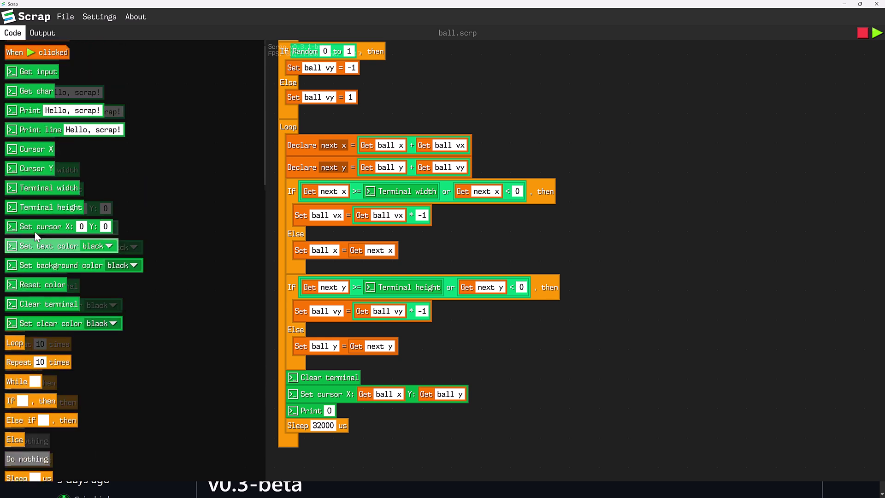
{"action": "left_click_drag", "start_coordinate": [28, 111], "coordinate": [619, 247]}
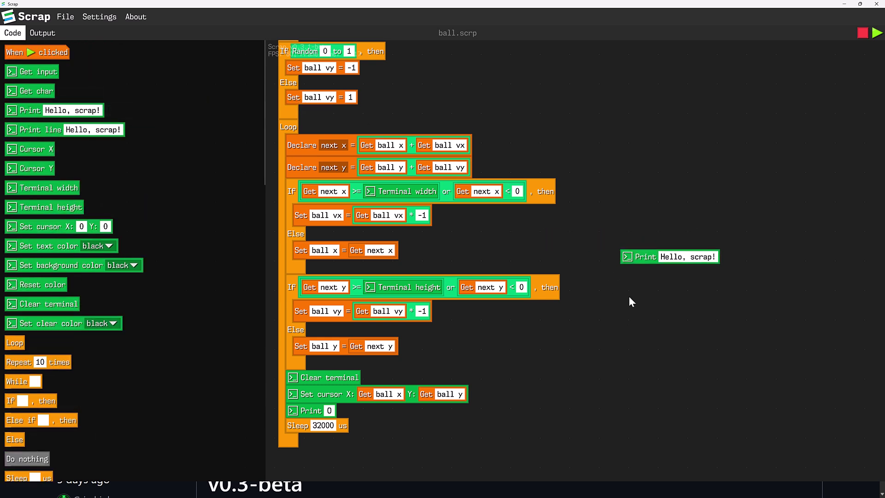
Look through the block palette, from the loop and math blocks to the variable, list and custom block definitions
{"action": "scroll", "coordinate": [105, 165], "scroll_direction": "down", "scroll_amount": 4}
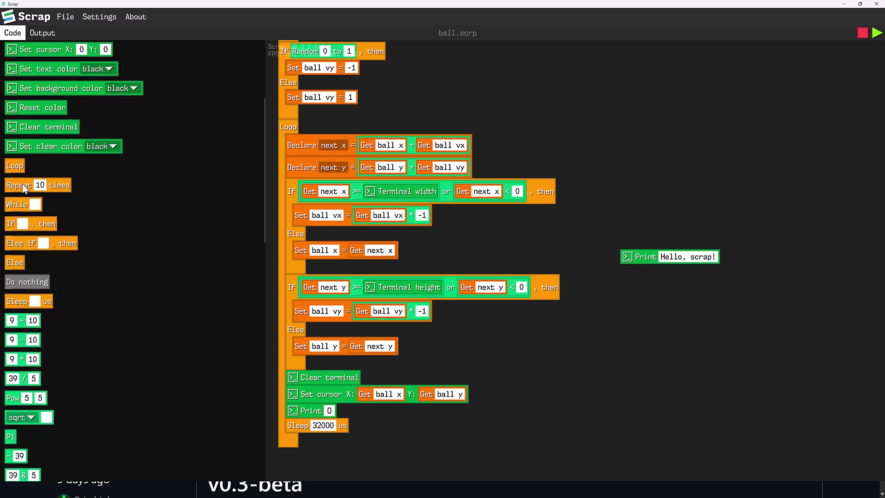
{"action": "scroll", "coordinate": [30, 228], "scroll_direction": "down", "scroll_amount": 10}
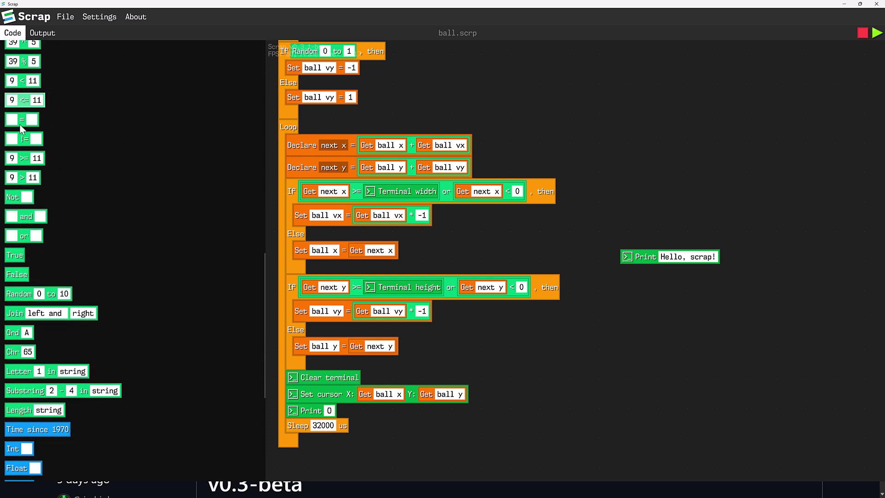
{"action": "scroll", "coordinate": [24, 256], "scroll_direction": "down", "scroll_amount": 4}
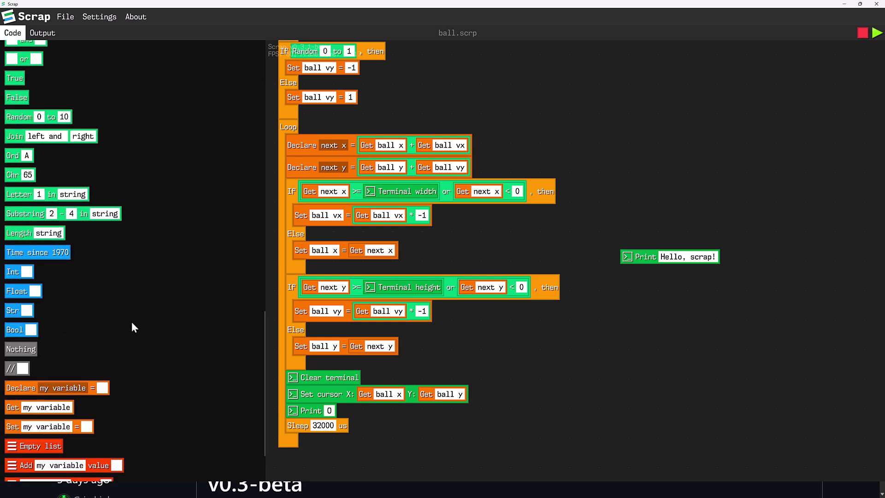
{"action": "scroll", "coordinate": [165, 311], "scroll_direction": "down", "scroll_amount": 2}
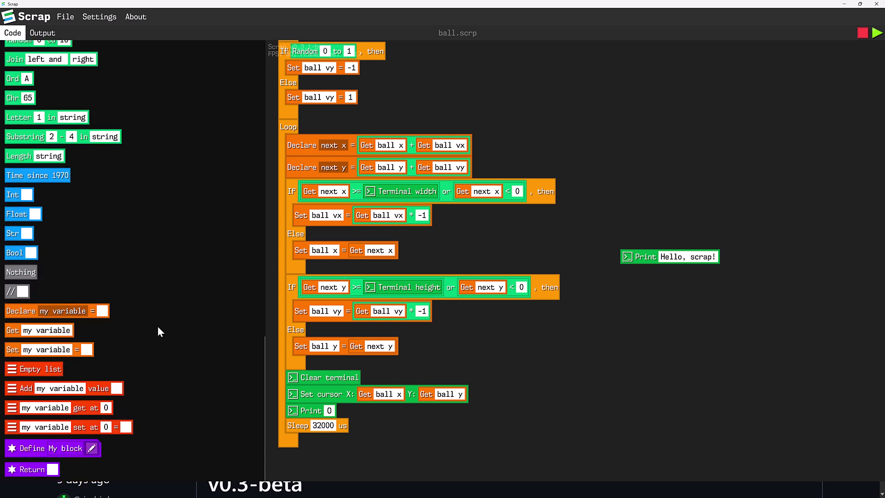
{"action": "scroll", "coordinate": [158, 325], "scroll_direction": "up", "scroll_amount": 5}
{"action": "scroll", "coordinate": [157, 325], "scroll_direction": "down", "scroll_amount": 5}
{"action": "scroll", "coordinate": [441, 350], "scroll_direction": "up", "scroll_amount": 6}
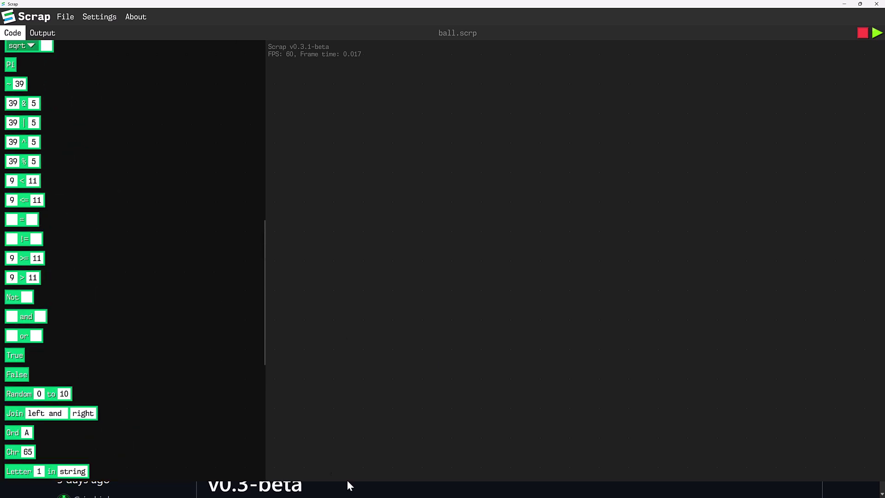
Switch to the GitHub releases page in the browser and open the scrap repository's main page
{"action": "left_click", "coordinate": [347, 479]}
{"action": "scroll", "coordinate": [349, 198], "scroll_direction": "up", "scroll_amount": 4}
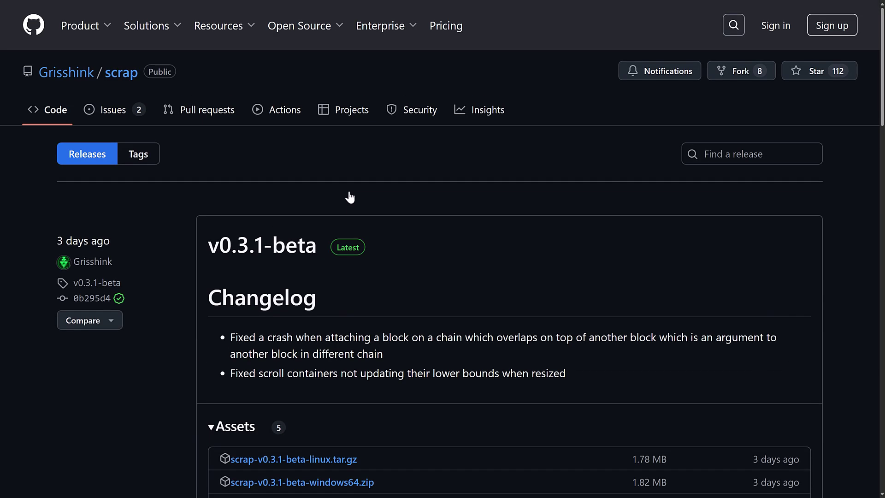
{"action": "left_click", "coordinate": [121, 72]}
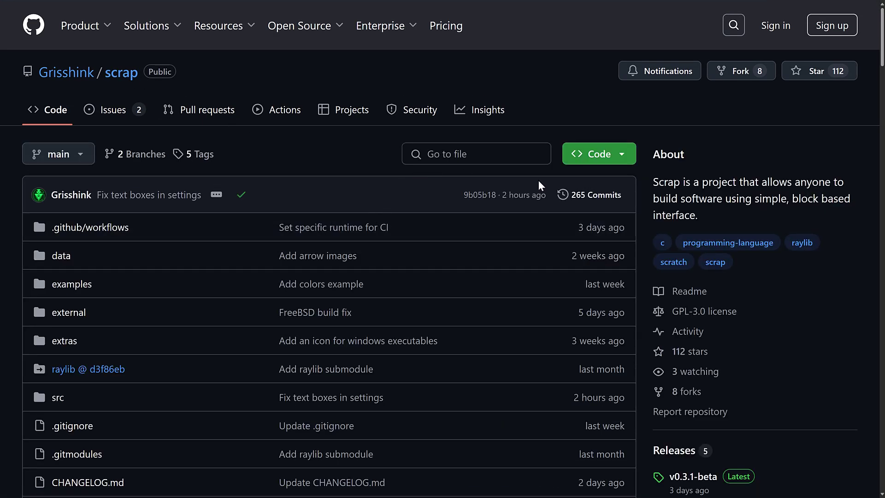